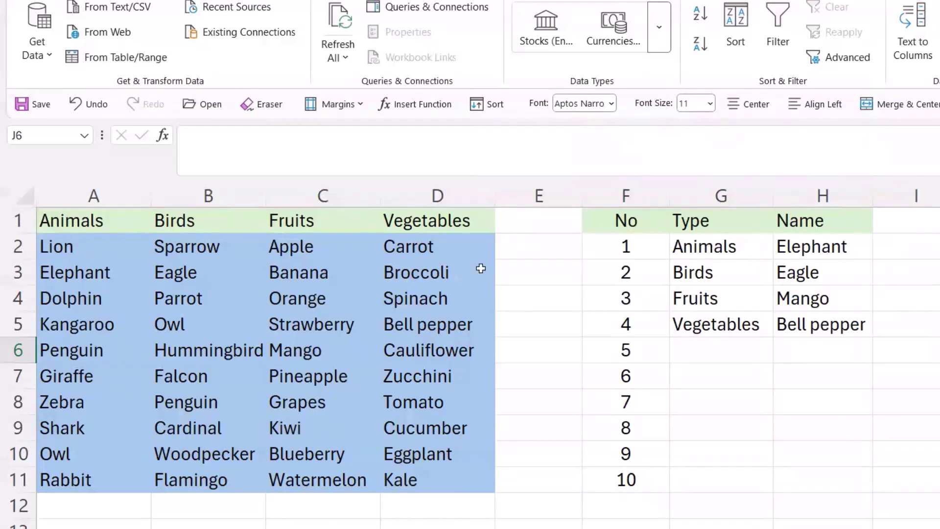
# - Set the first row's Type to Birds and Name to Eagle from the drop-downs
pyautogui.click(724, 253)
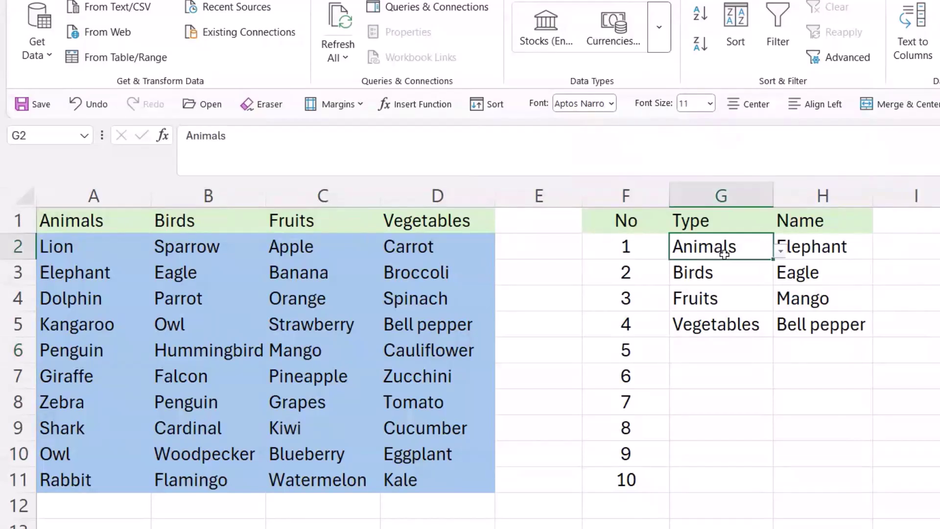
pyautogui.click(780, 252)
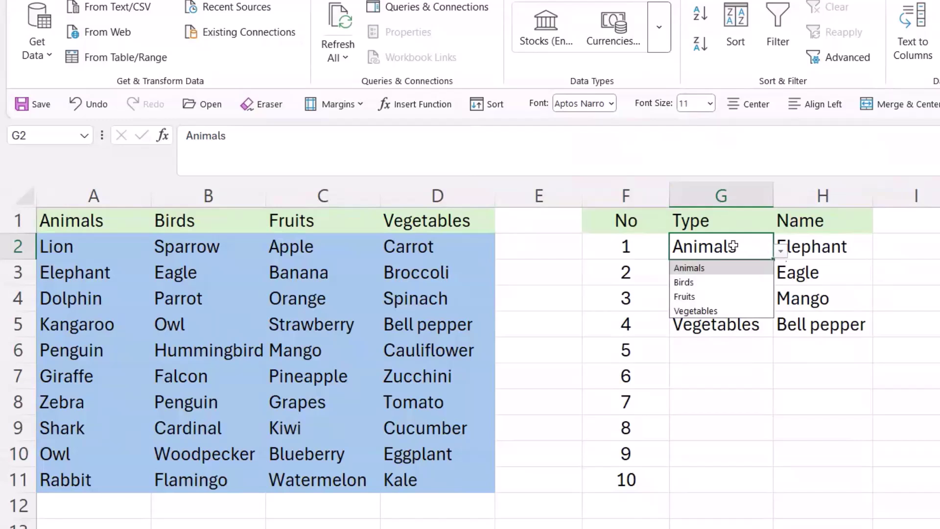
pyautogui.click(688, 282)
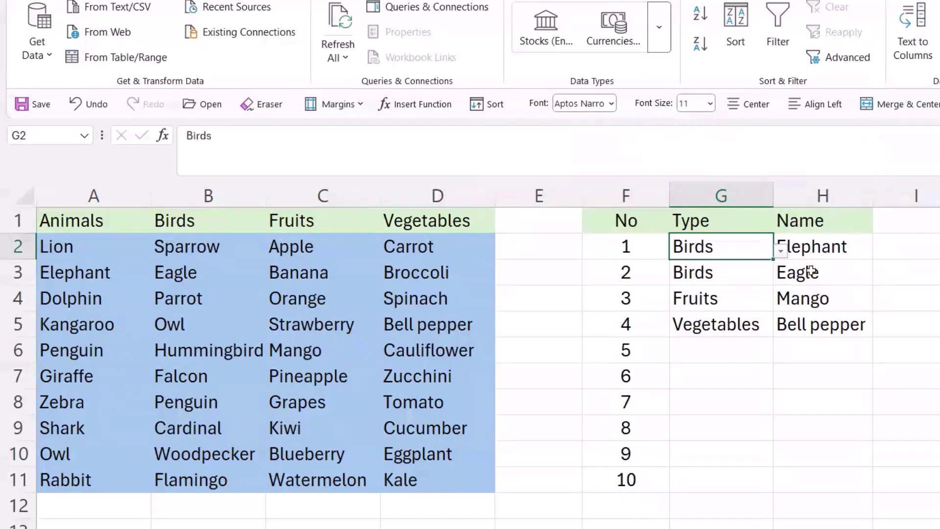
pyautogui.click(811, 249)
pyautogui.click(880, 251)
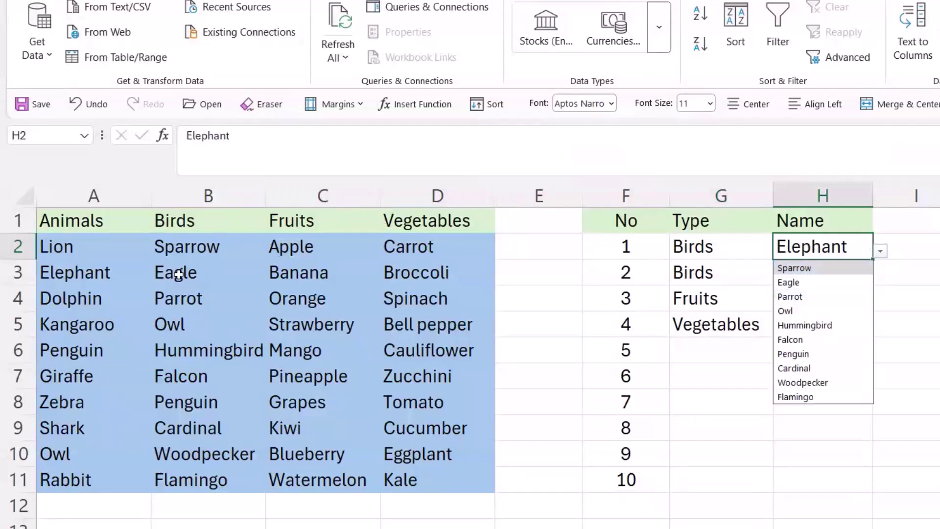
pyautogui.click(801, 286)
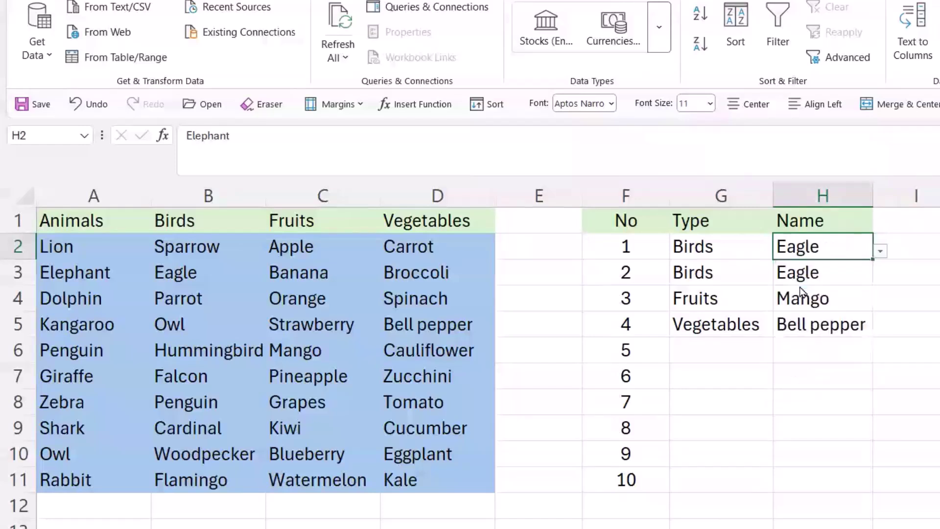
# - Change the first row to Vegetables with Tomato as its Name
pyautogui.click(715, 245)
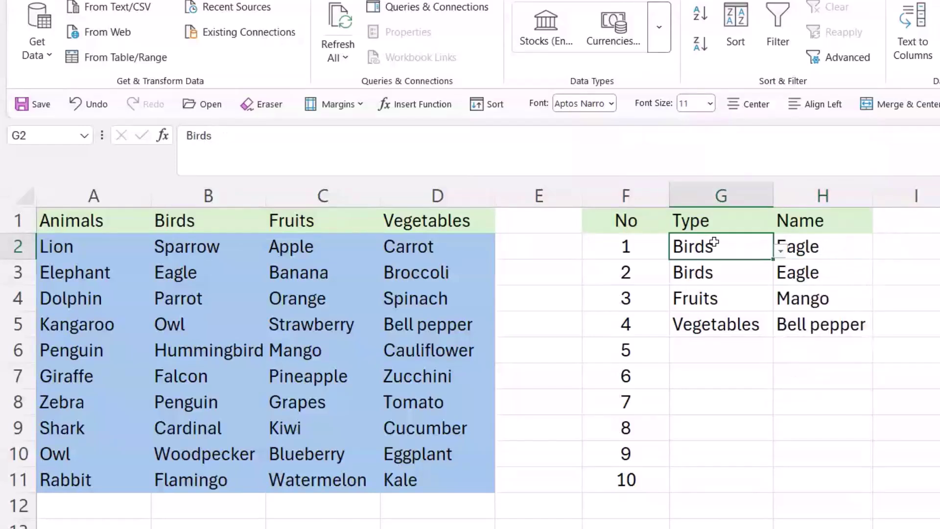
pyautogui.click(780, 253)
pyautogui.click(708, 311)
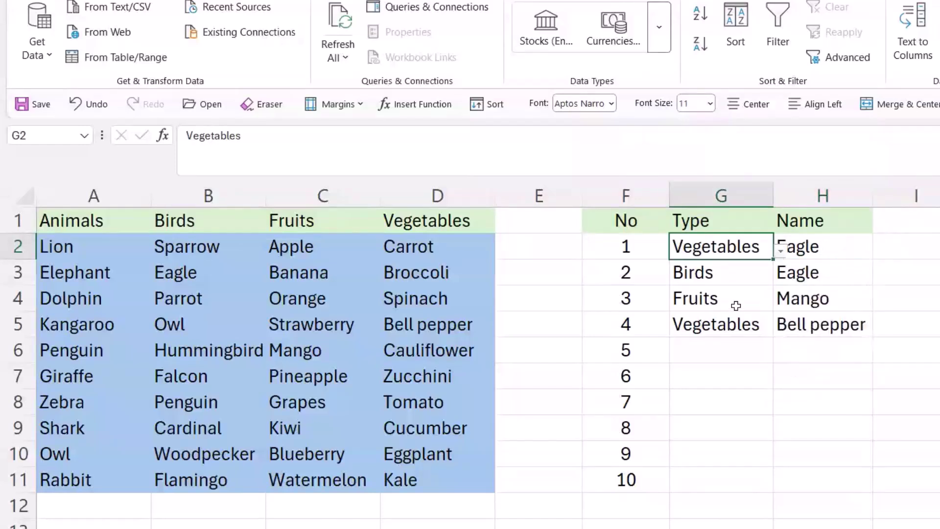
pyautogui.click(828, 247)
pyautogui.click(880, 251)
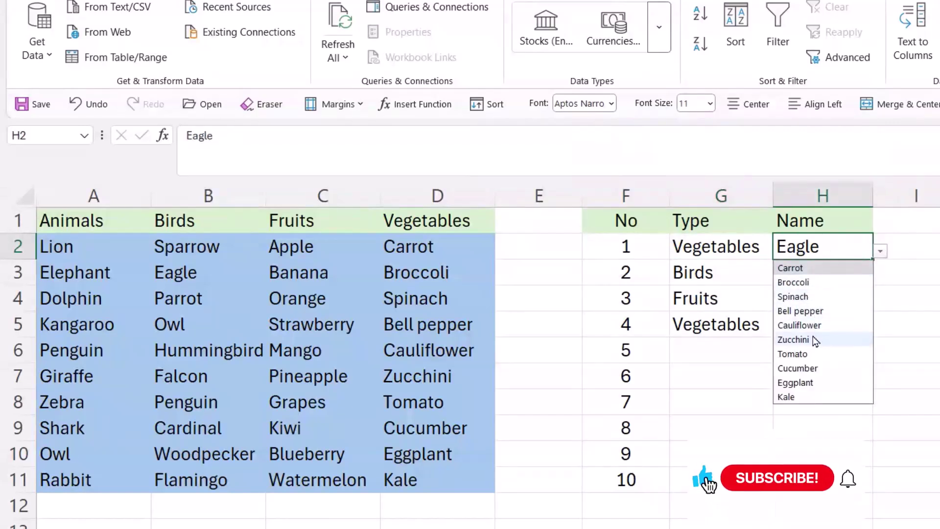
pyautogui.click(824, 355)
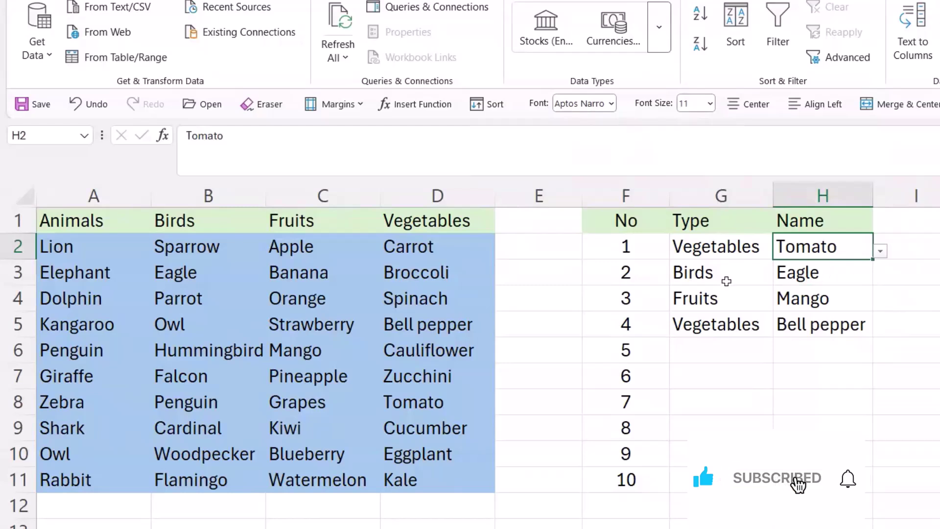
# - Set the second row (G3:H3) to Vegetables / Kale
pyautogui.click(706, 276)
pyautogui.click(780, 278)
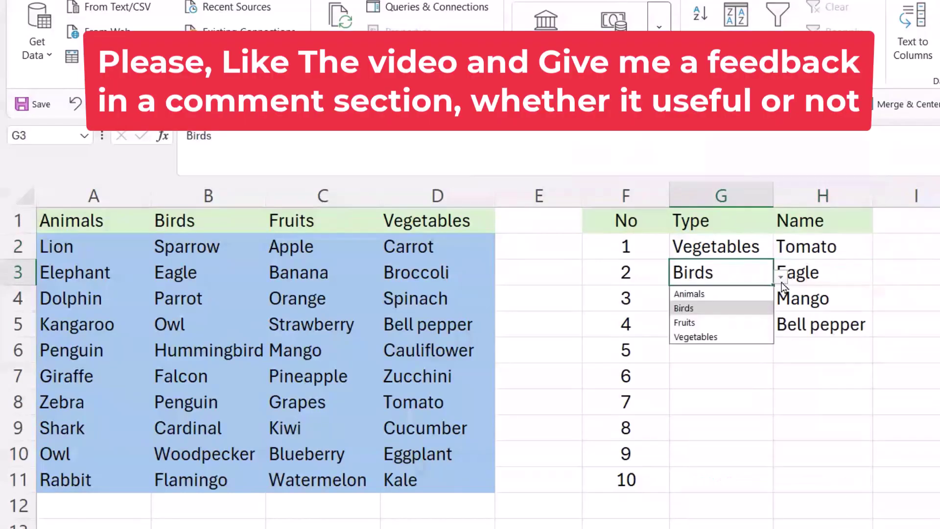
pyautogui.click(714, 336)
pyautogui.click(864, 276)
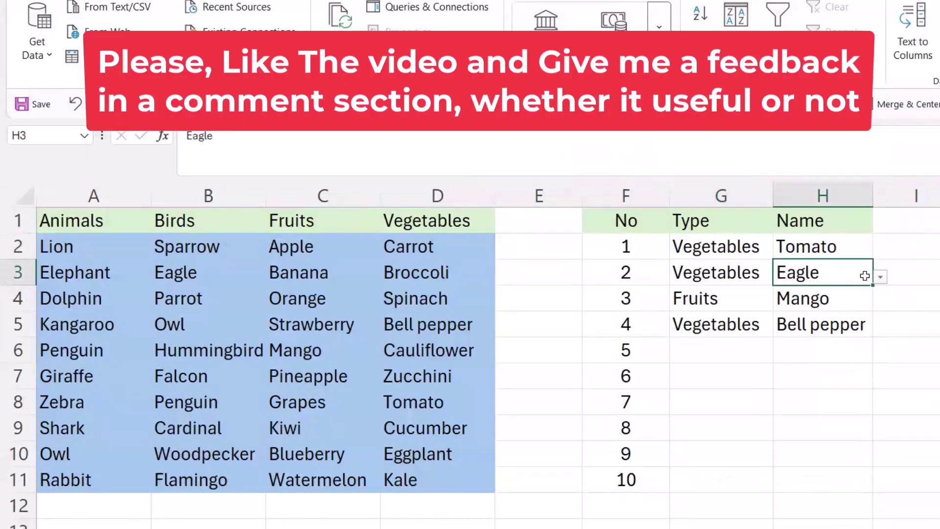
pyautogui.click(881, 279)
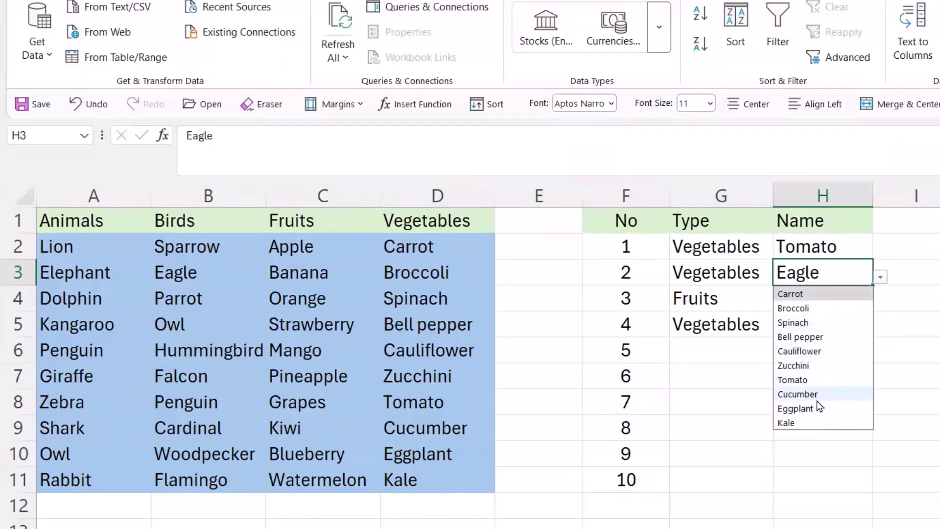
pyautogui.click(793, 422)
# - Set the third row (G4:H4) to Animals / Dolphin
pyautogui.press('Left')
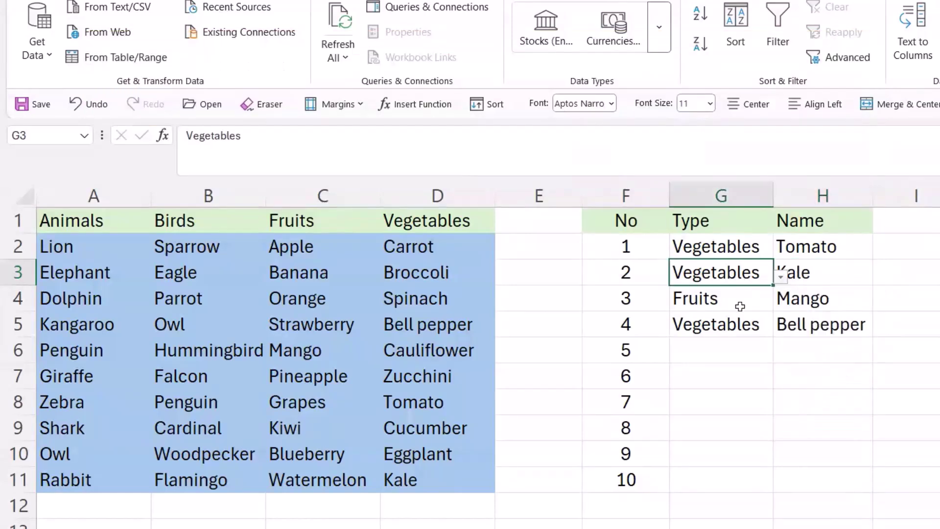
pyautogui.click(750, 306)
pyautogui.click(782, 307)
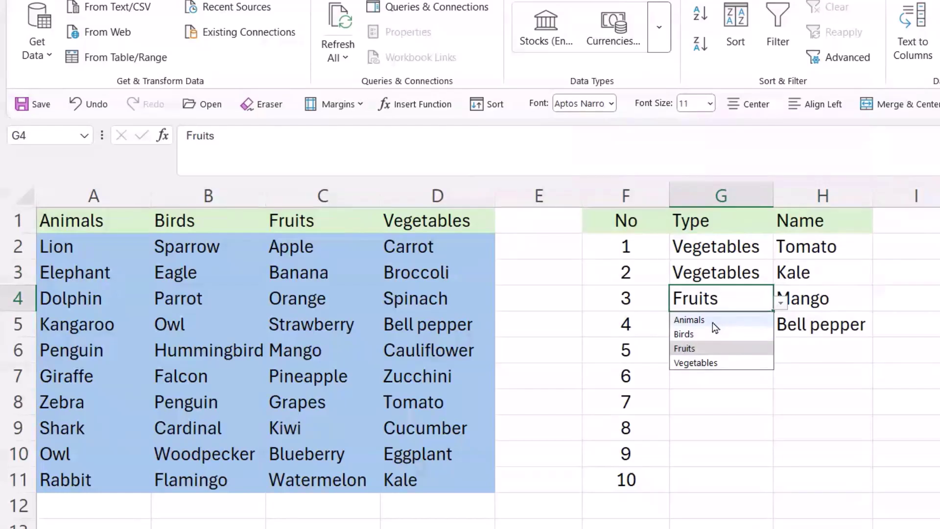
pyautogui.click(686, 319)
pyautogui.click(840, 301)
pyautogui.click(880, 303)
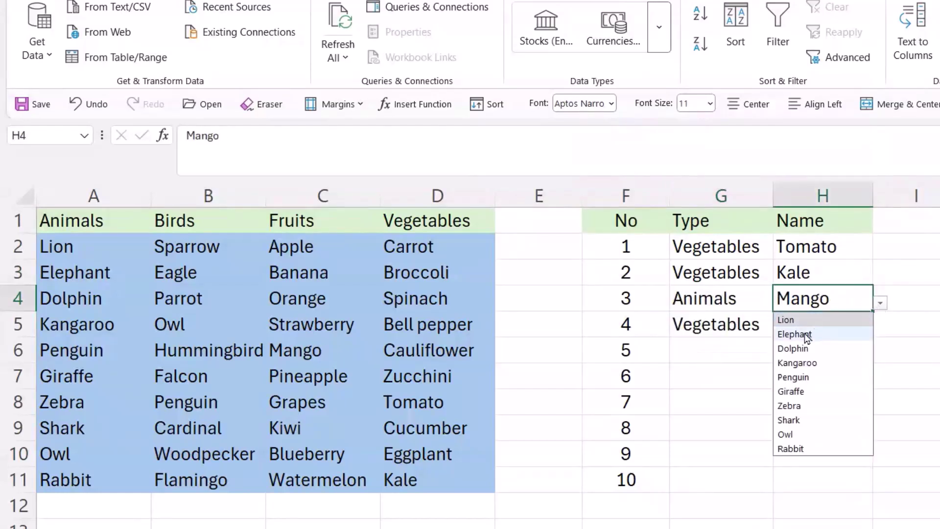
pyautogui.click(799, 349)
pyautogui.click(914, 336)
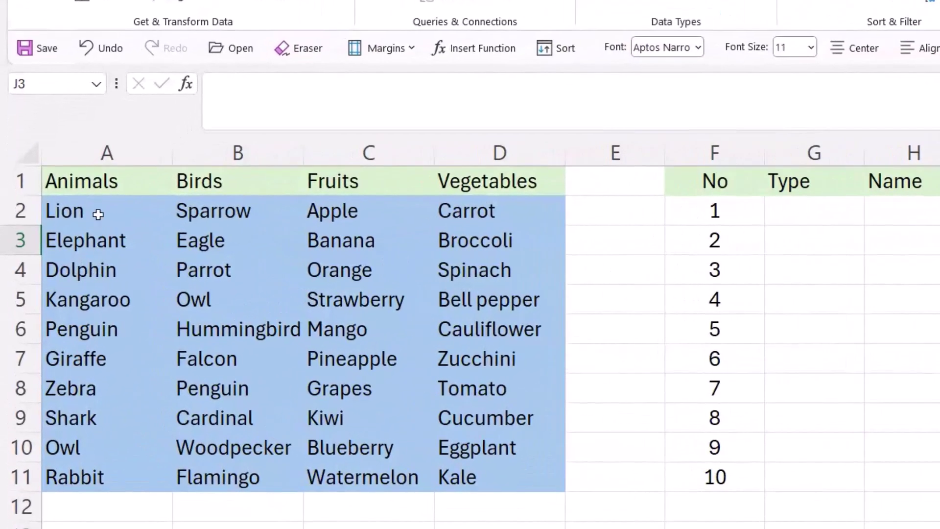
# - Name range A2:A11 'Animals' and range B2:B11 'Birds' through the Name Box
pyautogui.moveTo(98, 214); pyautogui.dragTo(73, 478)
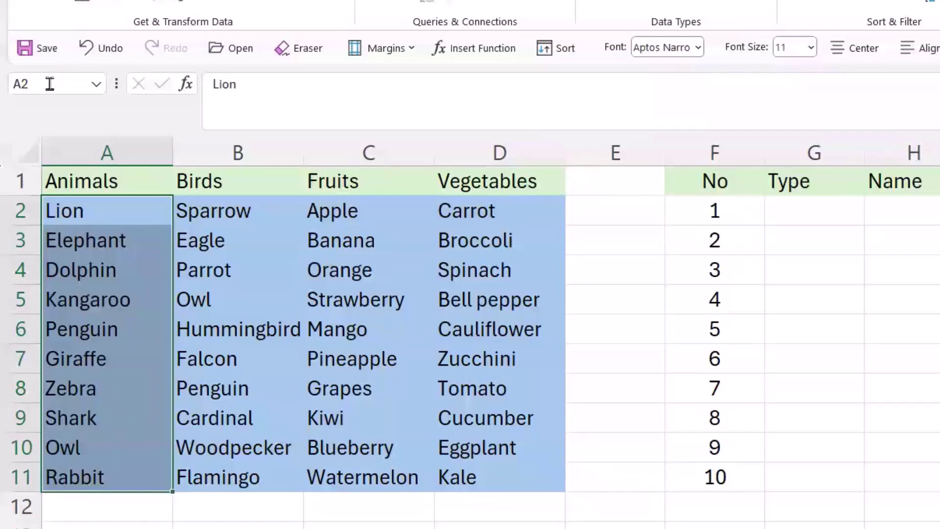
pyautogui.click(49, 84)
pyautogui.write('An')
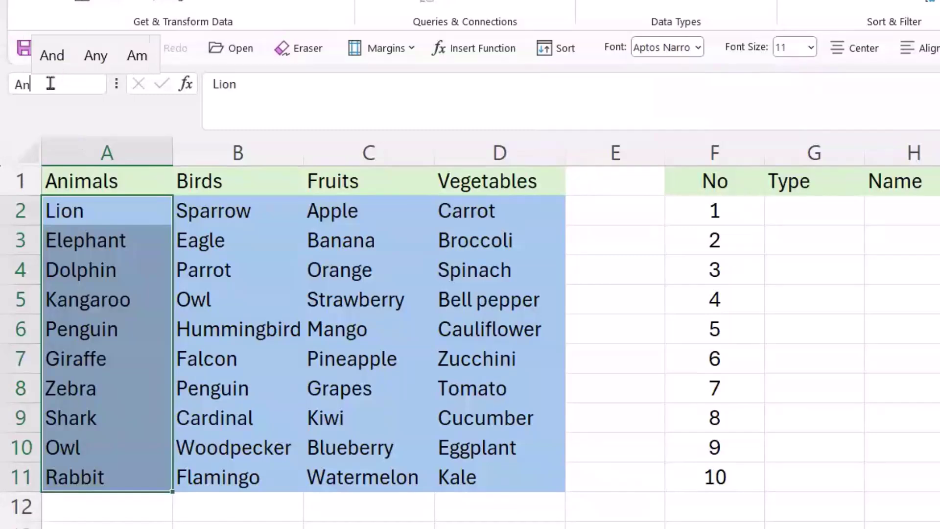
pyautogui.write('imals')
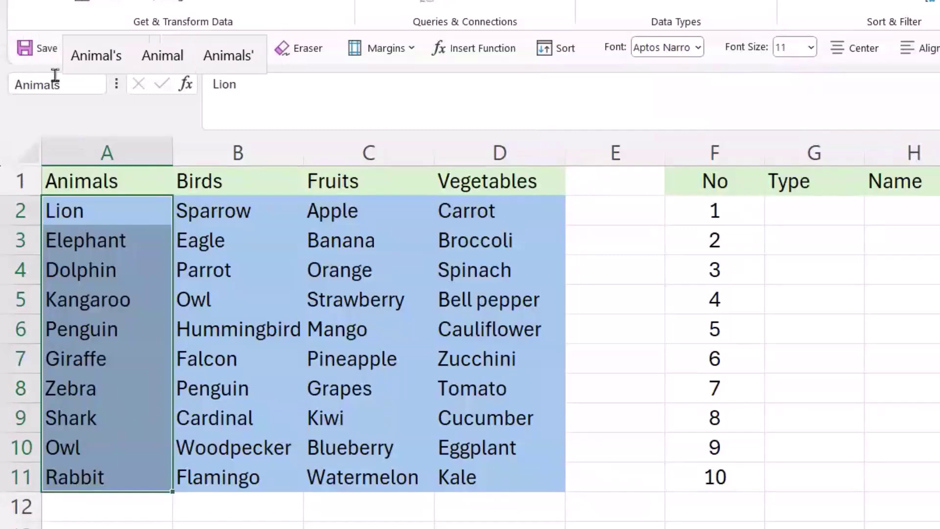
pyautogui.press('Return')
pyautogui.click(246, 211)
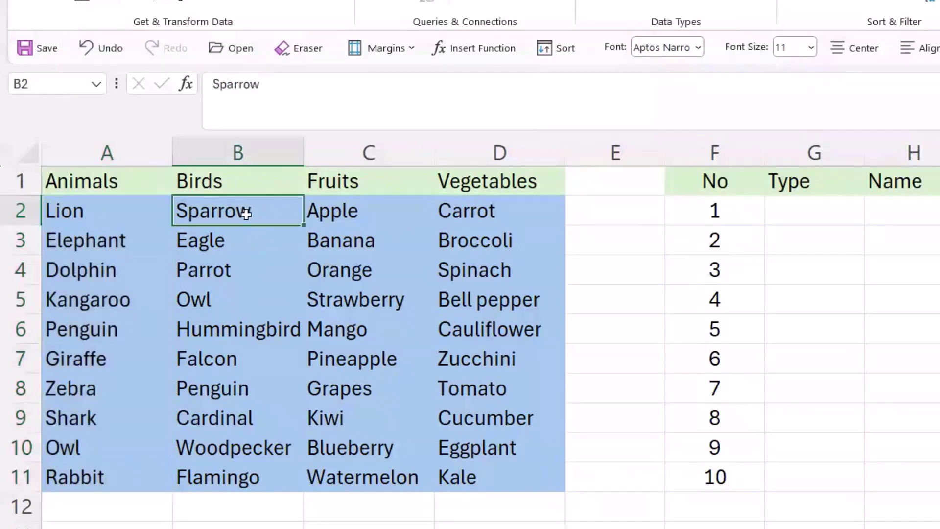
pyautogui.moveTo(246, 214); pyautogui.dragTo(240, 485)
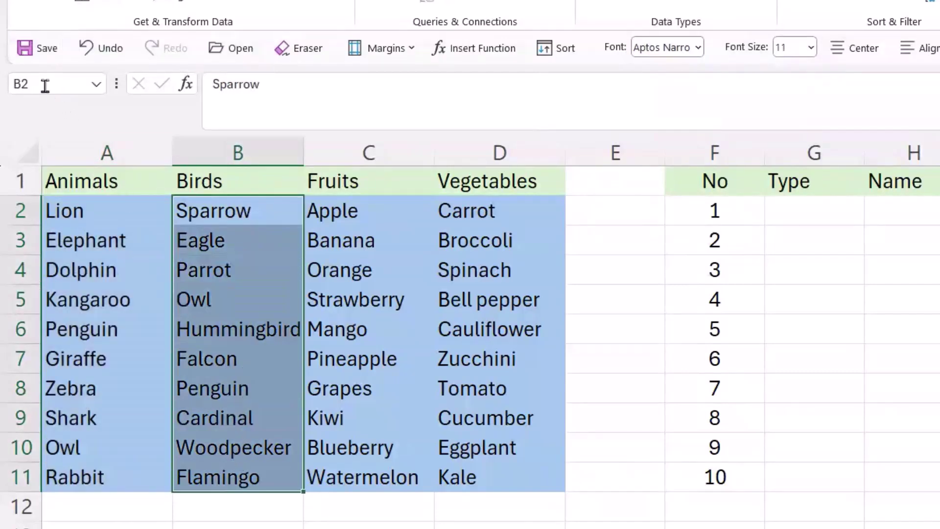
pyautogui.click(45, 85)
pyautogui.write('Birds')
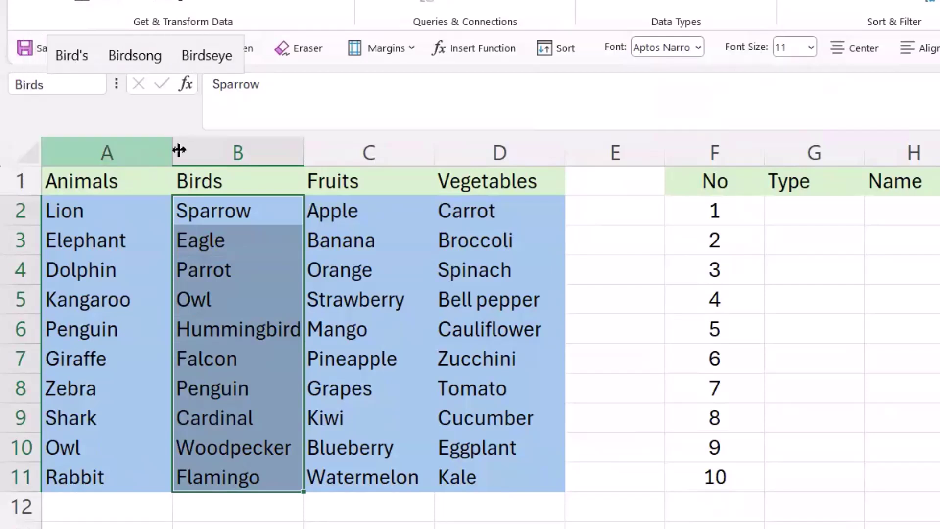
pyautogui.press('Return')
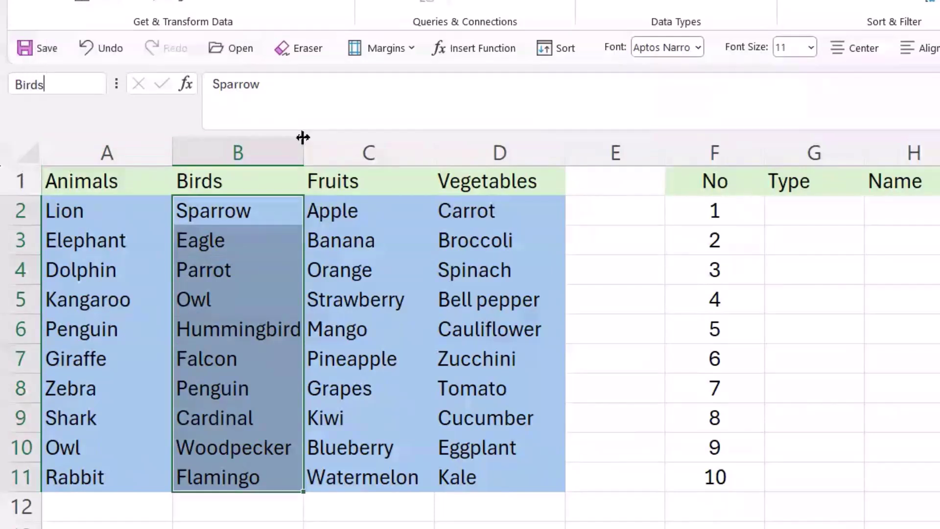
# - Name C2:C11 'Fruits' and D2:D11 'Vegetables', then reselect the Birds range
pyautogui.moveTo(363, 204); pyautogui.dragTo(348, 478)
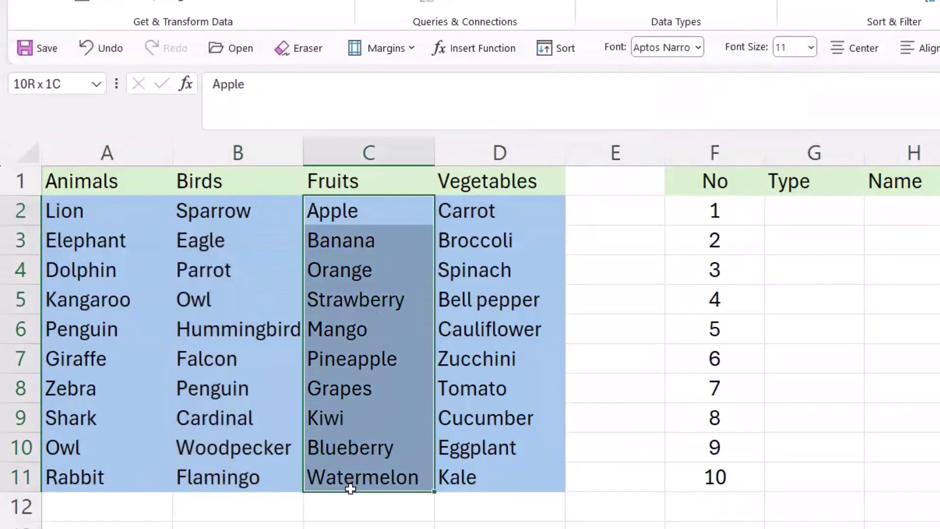
pyautogui.click(50, 84)
pyautogui.write('Fruits')
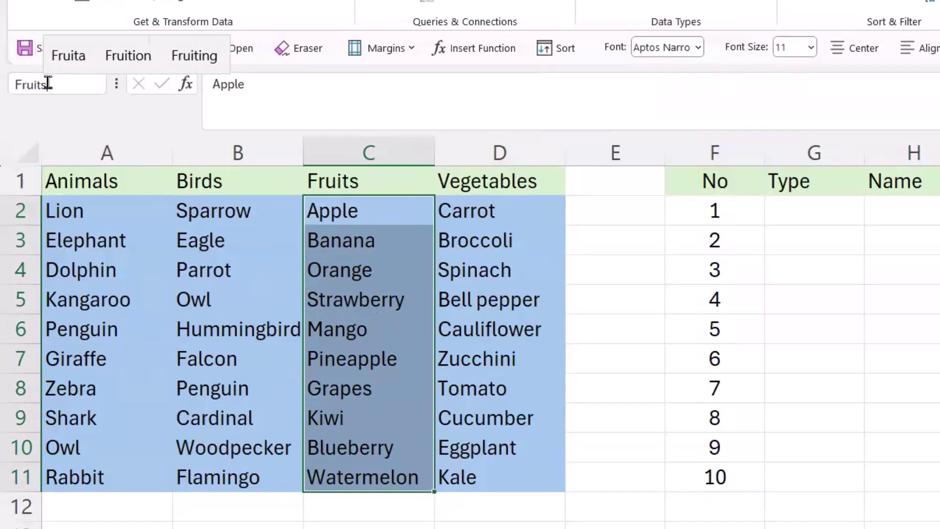
pyautogui.press('Return')
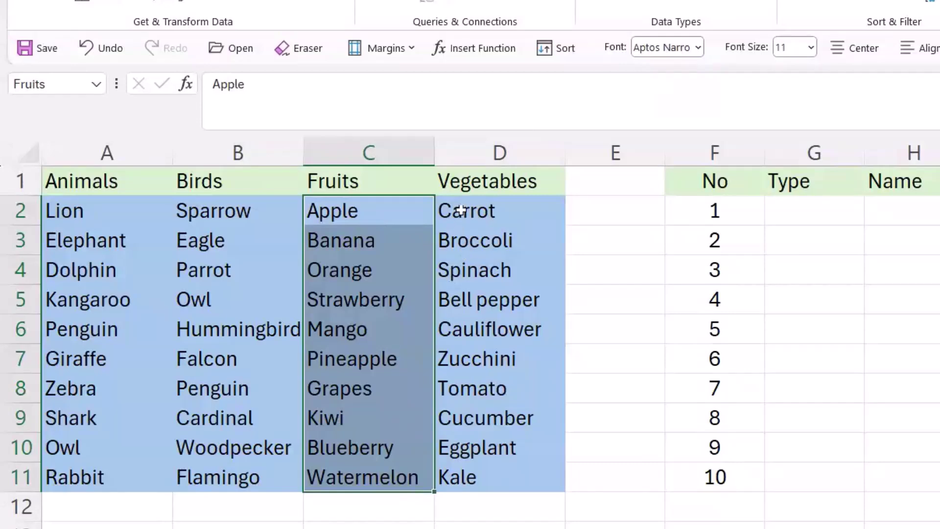
pyautogui.moveTo(460, 211); pyautogui.dragTo(462, 474)
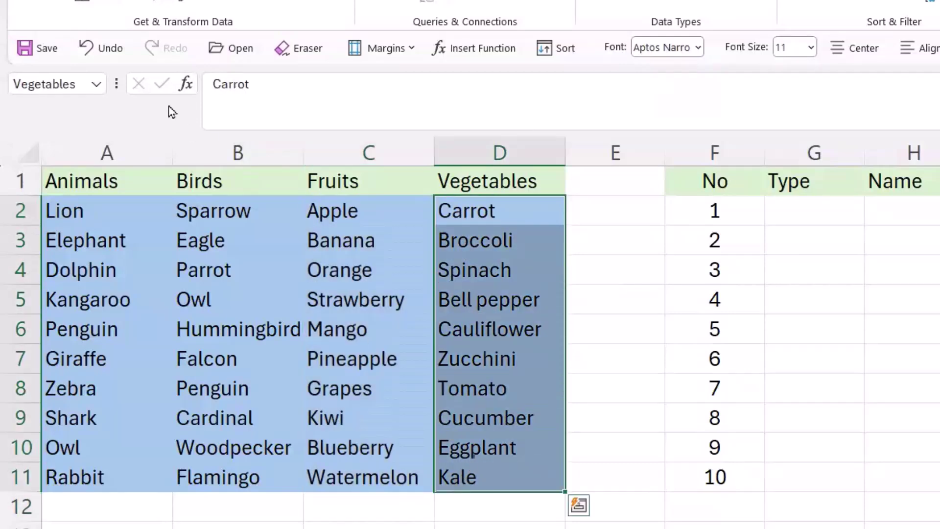
pyautogui.click(75, 86)
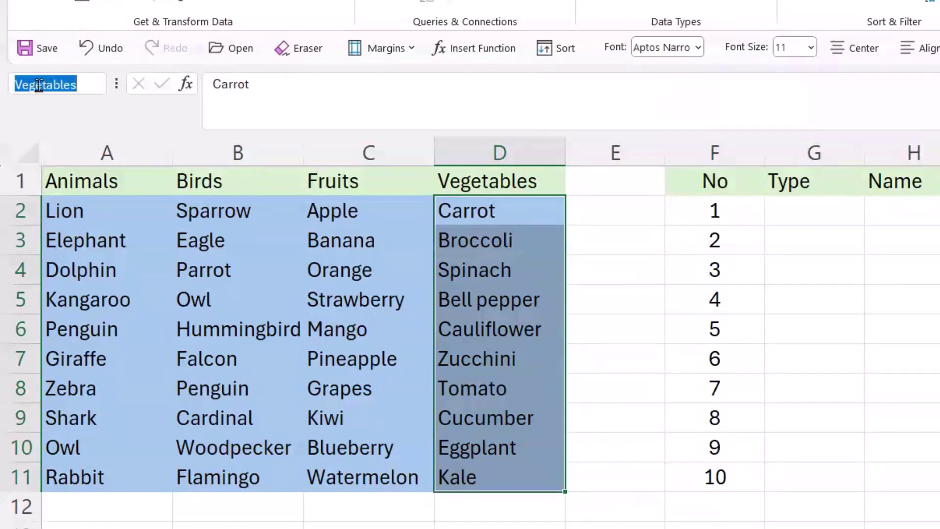
pyautogui.write('Vege')
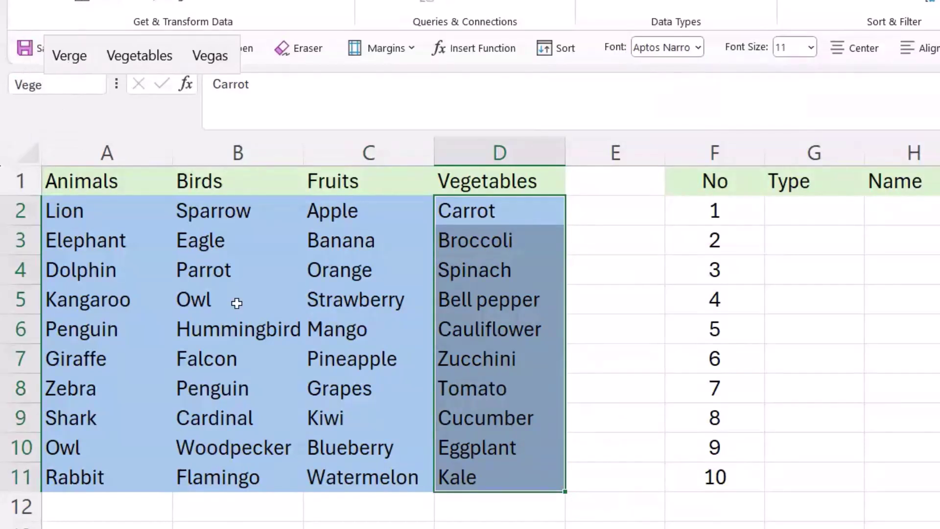
pyautogui.write('tables')
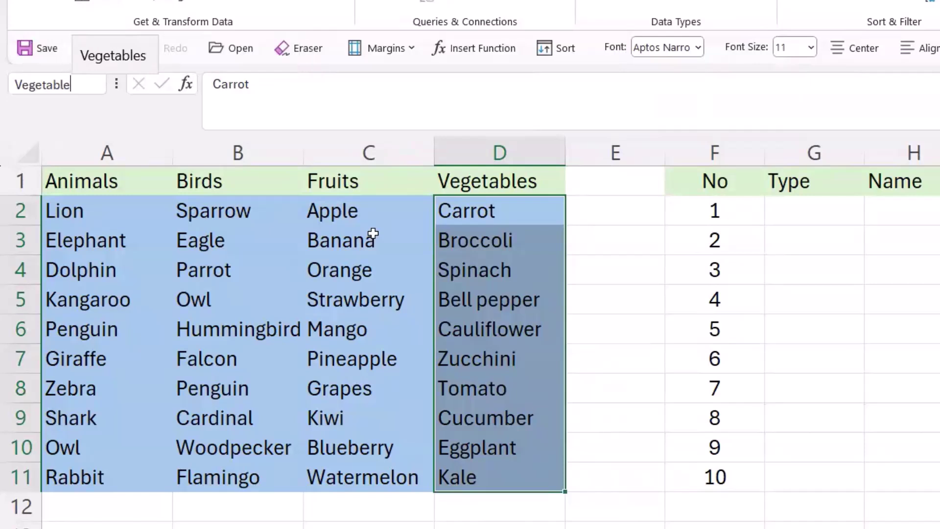
pyautogui.press('Return')
pyautogui.press('Return')
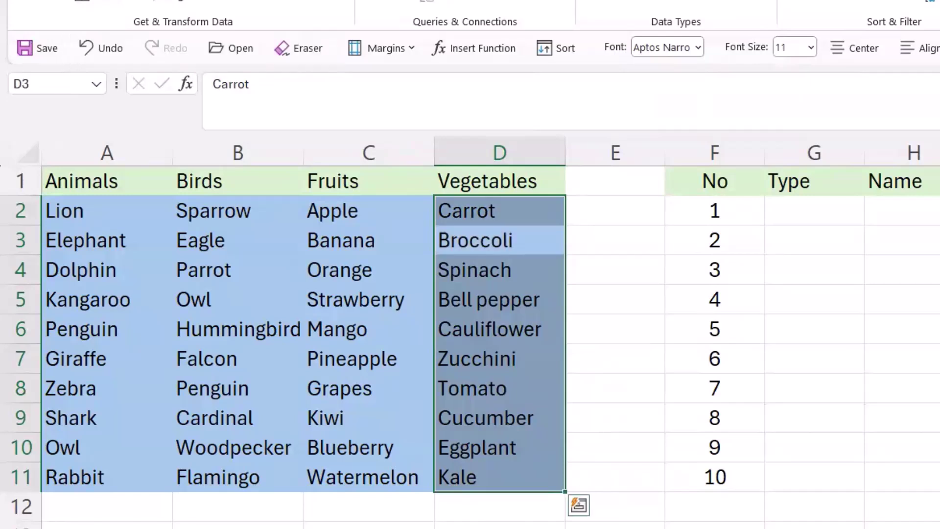
pyautogui.moveTo(211, 210); pyautogui.dragTo(211, 470)
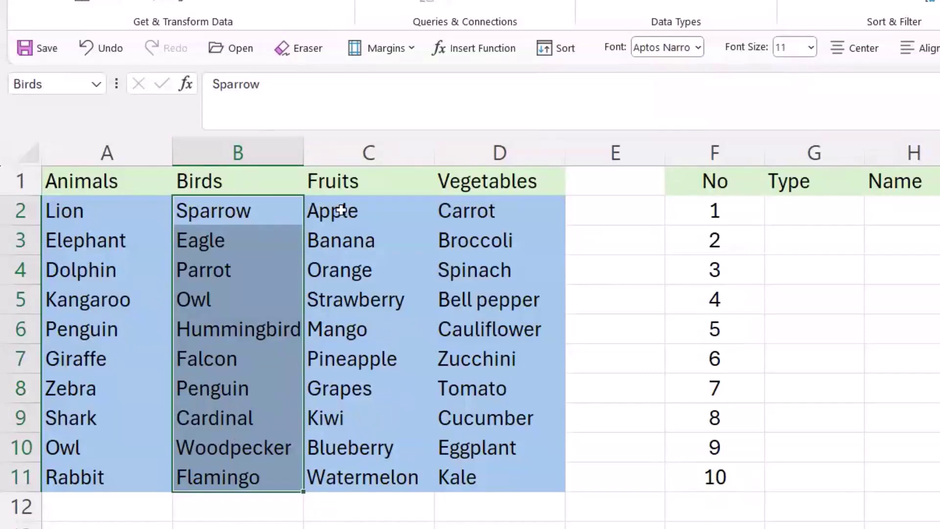
# - Check the Fruits and Vegetables ranges, then name A2:A11 'Animals'
pyautogui.moveTo(341, 211); pyautogui.dragTo(356, 470)
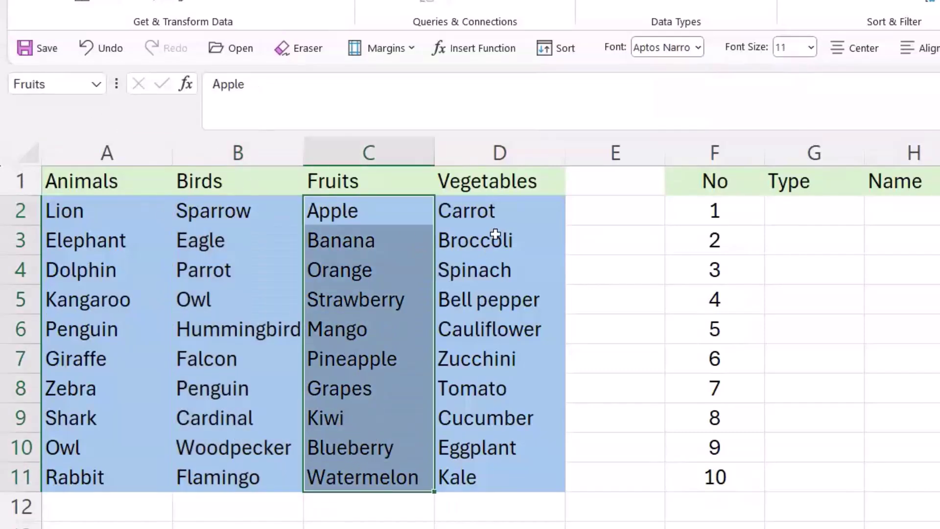
pyautogui.moveTo(489, 211); pyautogui.dragTo(507, 465)
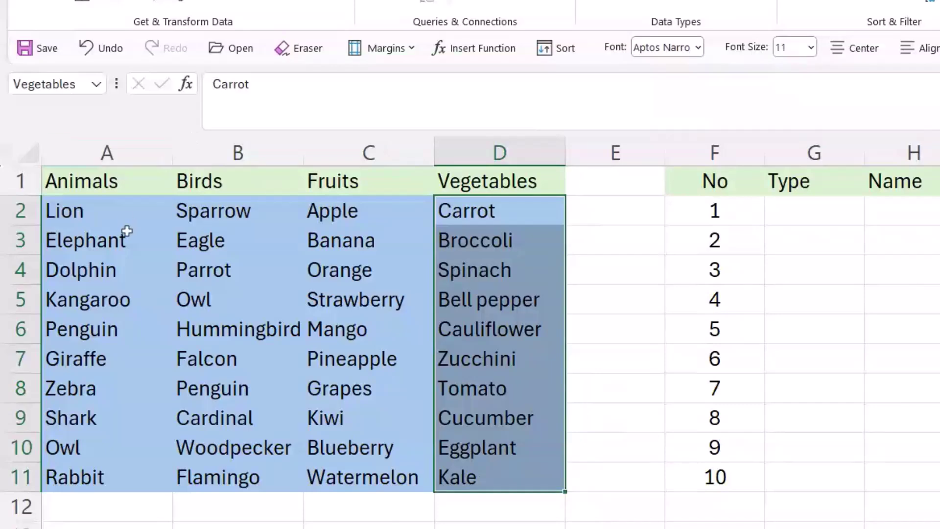
pyautogui.moveTo(90, 210); pyautogui.dragTo(95, 474)
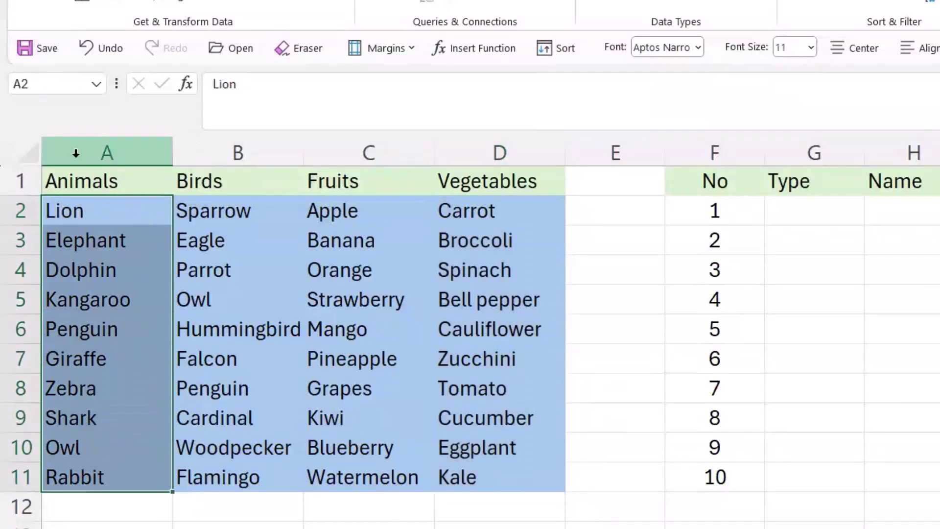
pyautogui.click(44, 85)
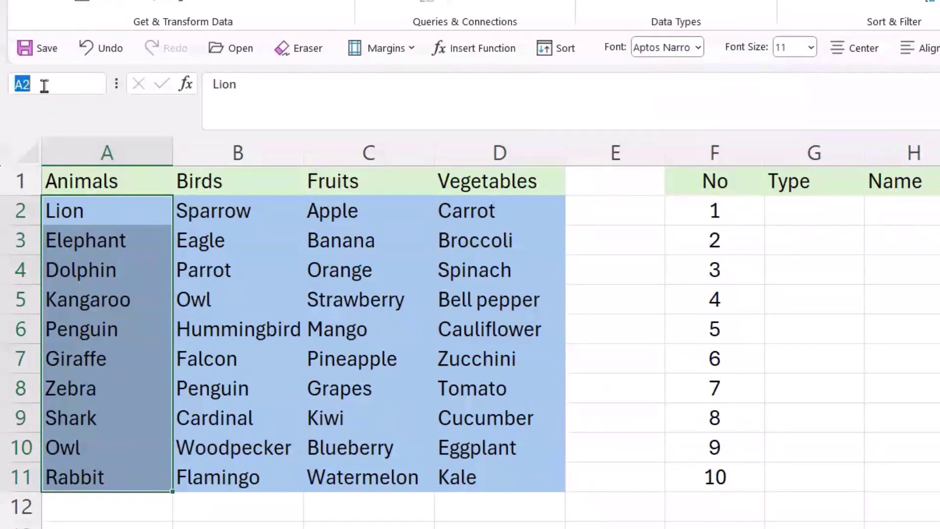
pyautogui.write('Animals')
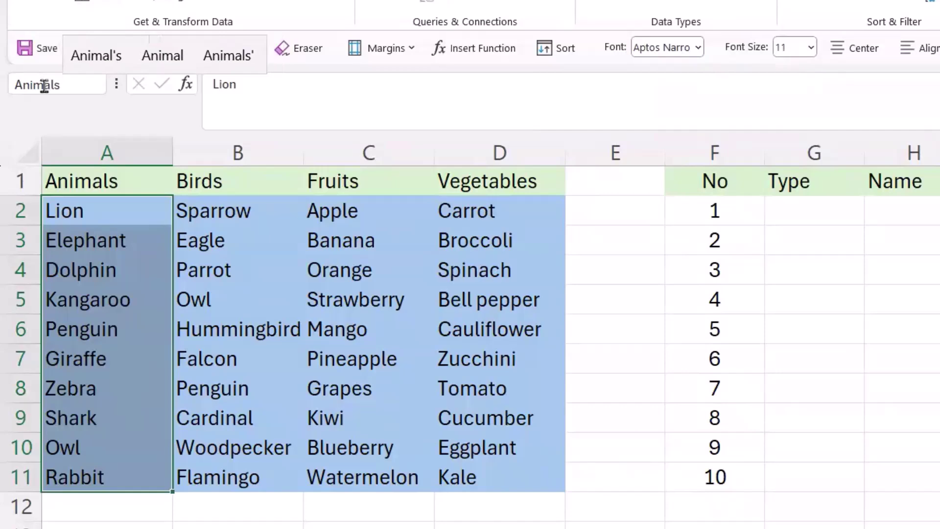
pyautogui.press('Return')
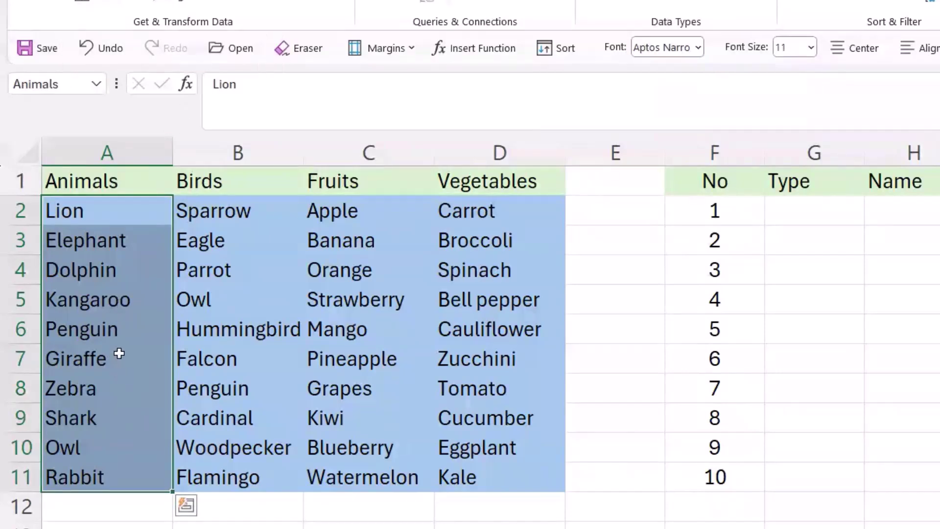
# - Step back to Lion and select the Type cells G2:G11
pyautogui.press('Return')
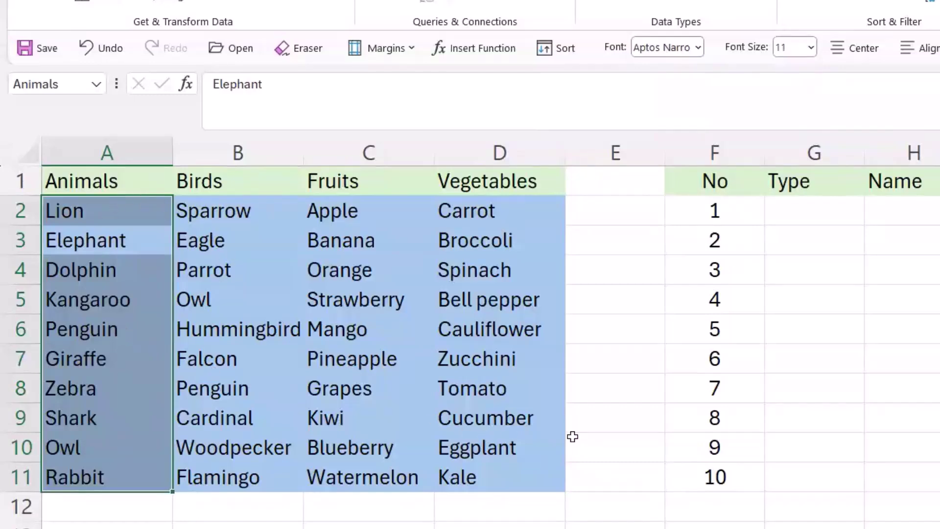
pyautogui.hotkey('shift', 'Return')
pyautogui.moveTo(813, 209); pyautogui.dragTo(821, 478)
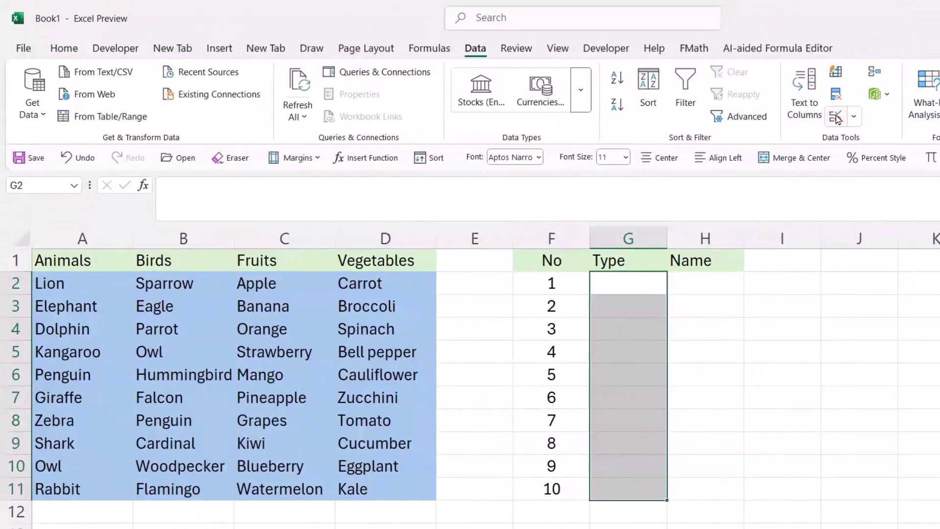
# - Give G2:G11 list validation sourced from the category headers =$A$1:$D$1
pyautogui.click(854, 117)
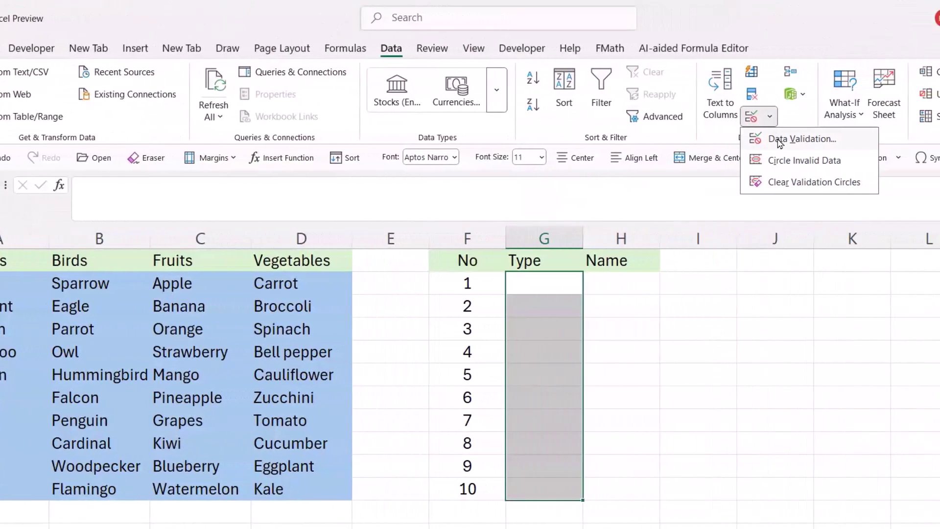
pyautogui.click(780, 140)
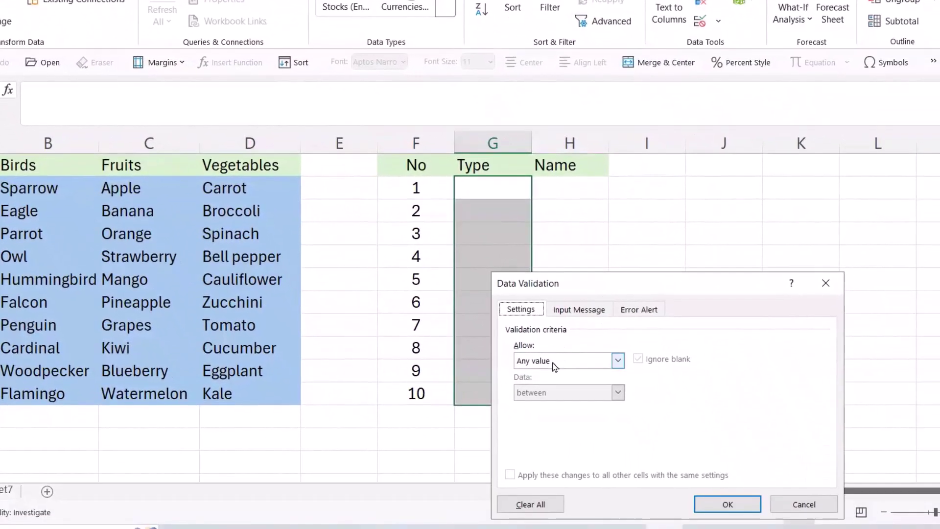
pyautogui.click(541, 361)
pyautogui.click(523, 406)
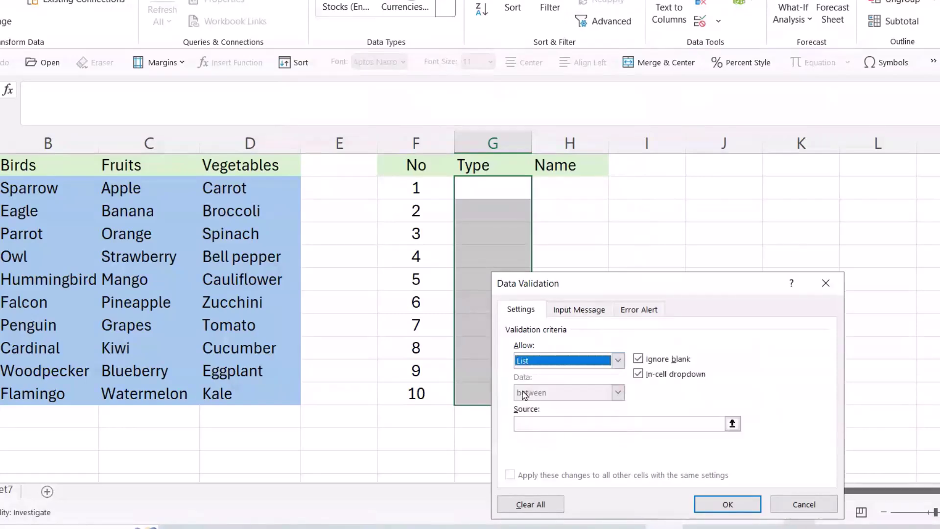
pyautogui.click(733, 424)
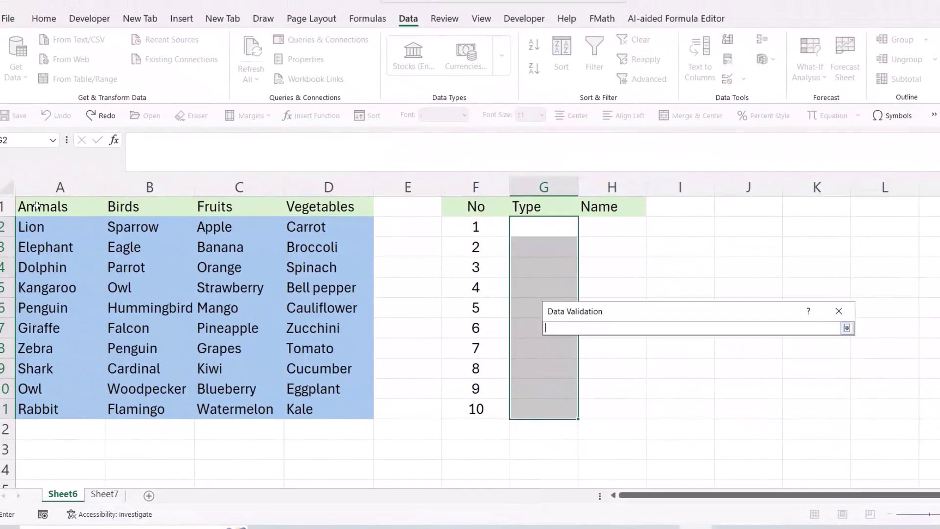
pyautogui.moveTo(37, 206); pyautogui.dragTo(313, 208)
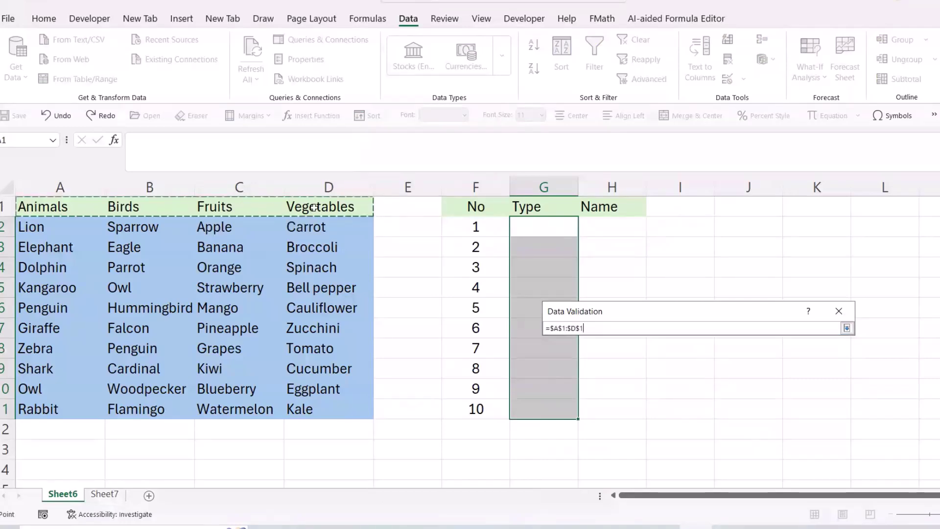
pyautogui.press('Return')
pyautogui.click(758, 507)
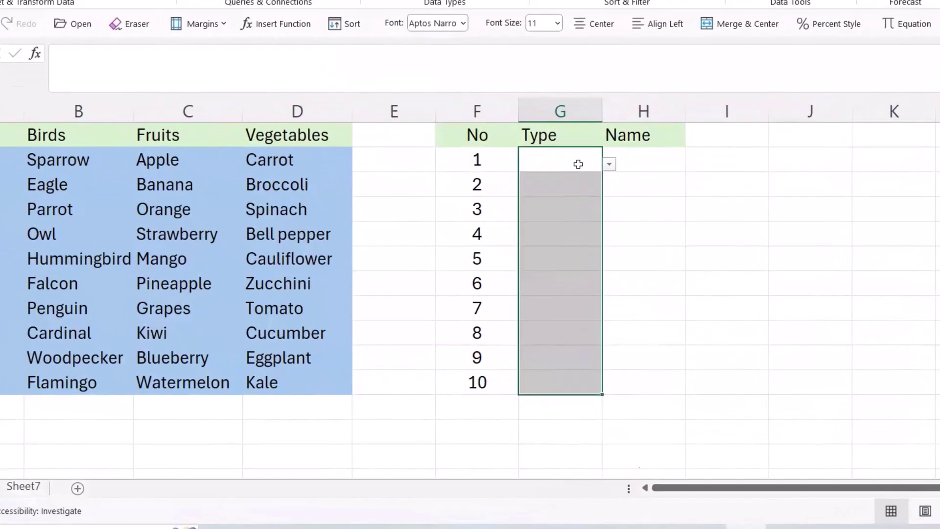
# - Choose Animals in G2's drop-down, then select the Name cells H2:H11
pyautogui.click(564, 218)
pyautogui.click(575, 178)
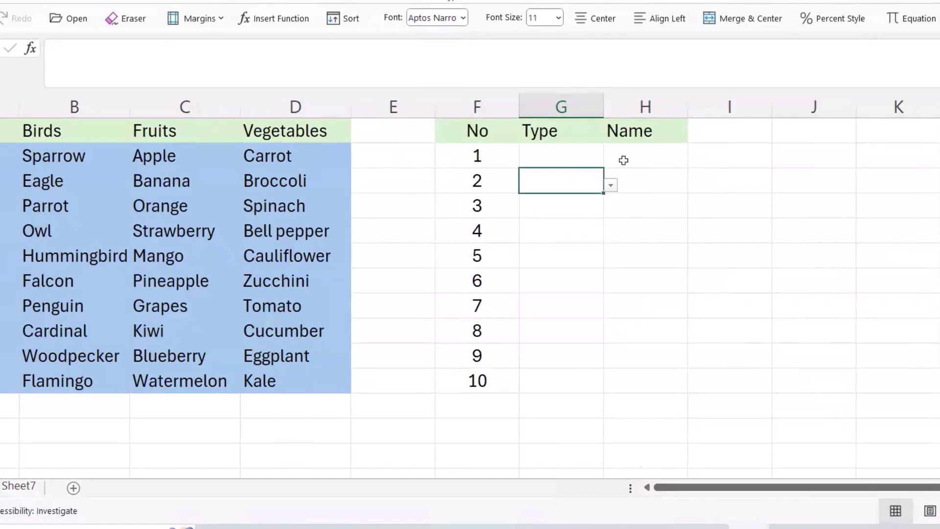
pyautogui.click(581, 210)
pyautogui.click(579, 164)
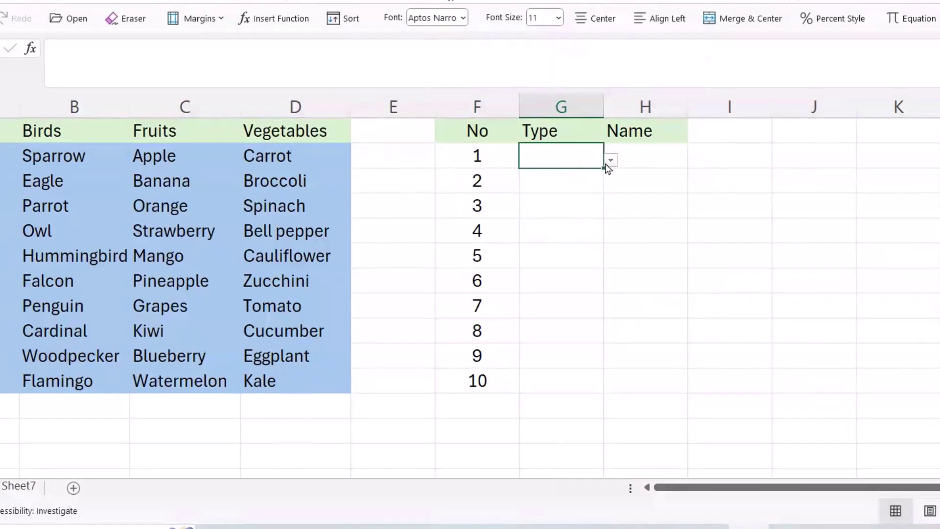
pyautogui.click(610, 164)
pyautogui.click(559, 177)
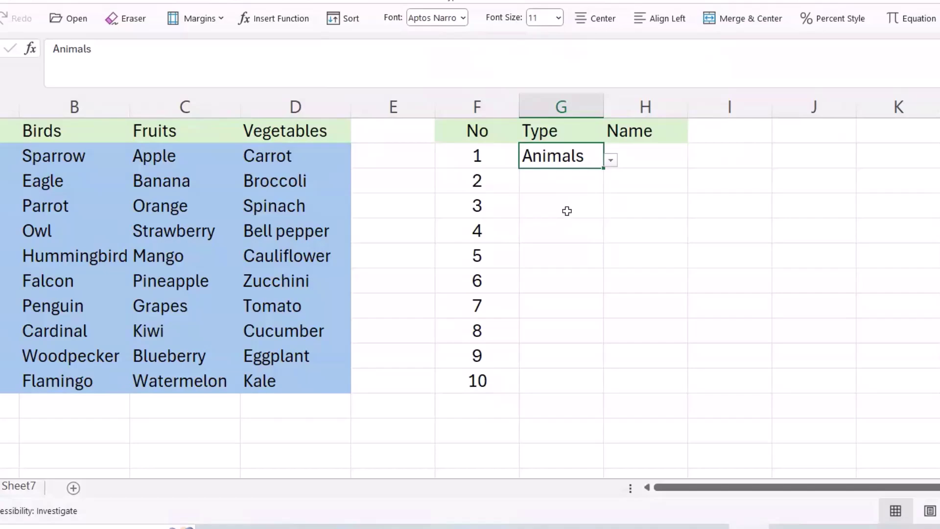
pyautogui.moveTo(650, 152); pyautogui.dragTo(661, 377)
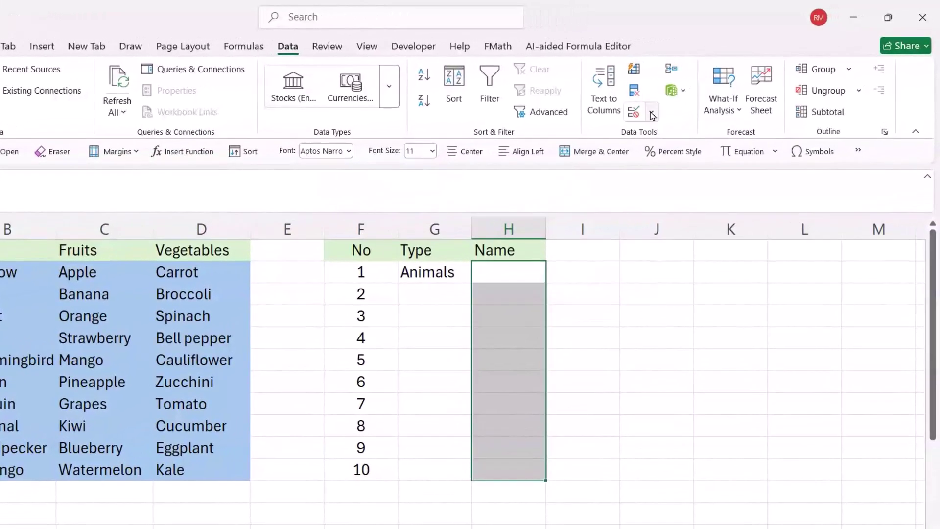
# - Apply list validation to H2:H11 with source =INDIRECT($G2), keeping the row relative
pyautogui.click(652, 116)
pyautogui.click(655, 131)
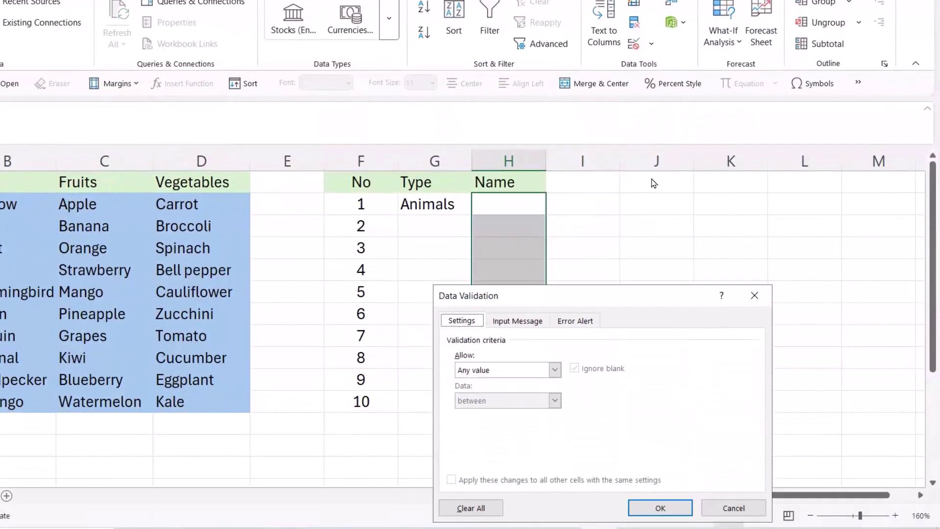
pyautogui.click(554, 370)
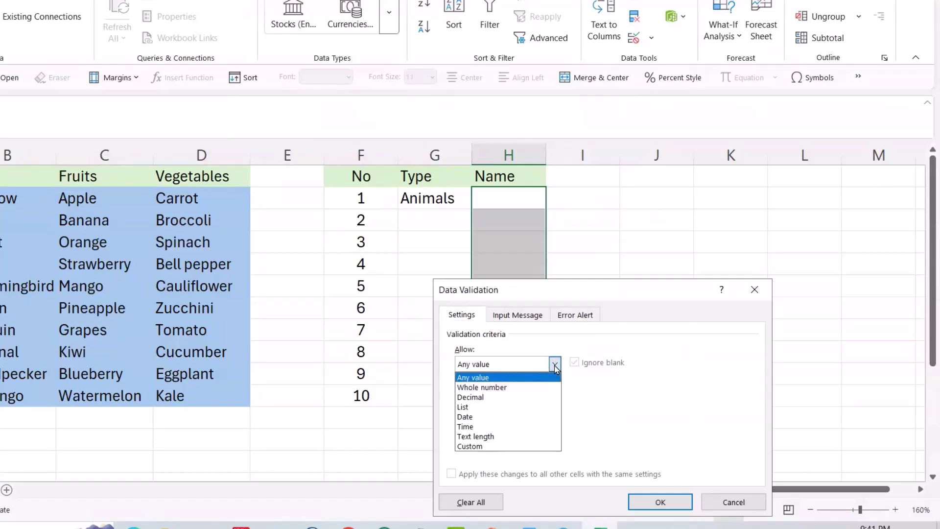
pyautogui.click(472, 408)
pyautogui.click(480, 424)
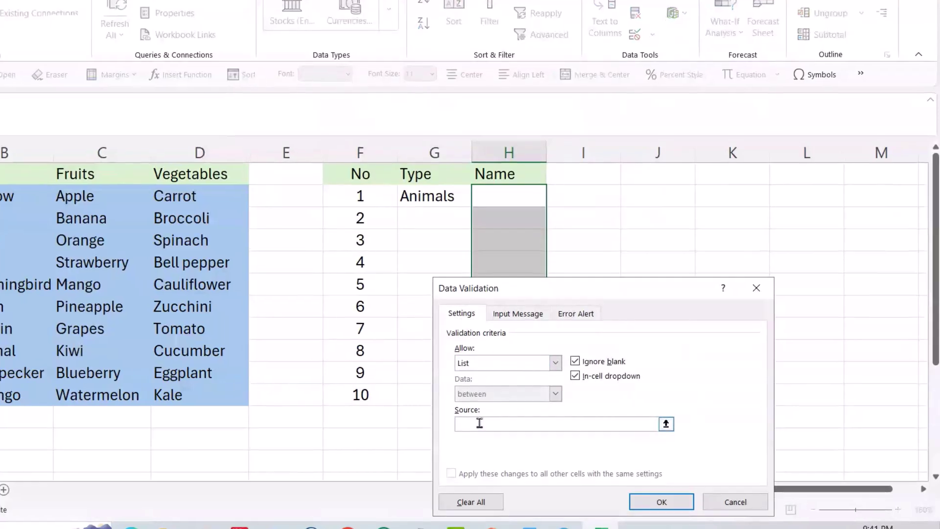
pyautogui.write('=')
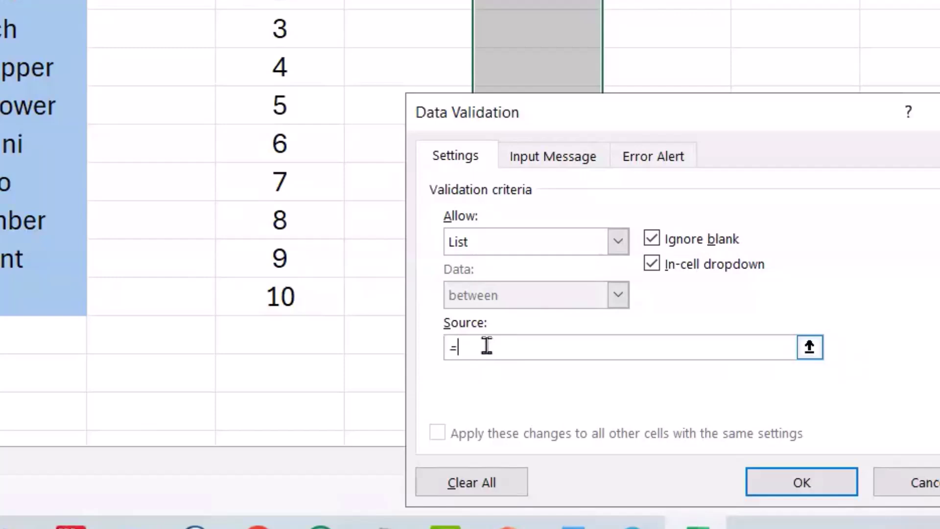
pyautogui.write('IND')
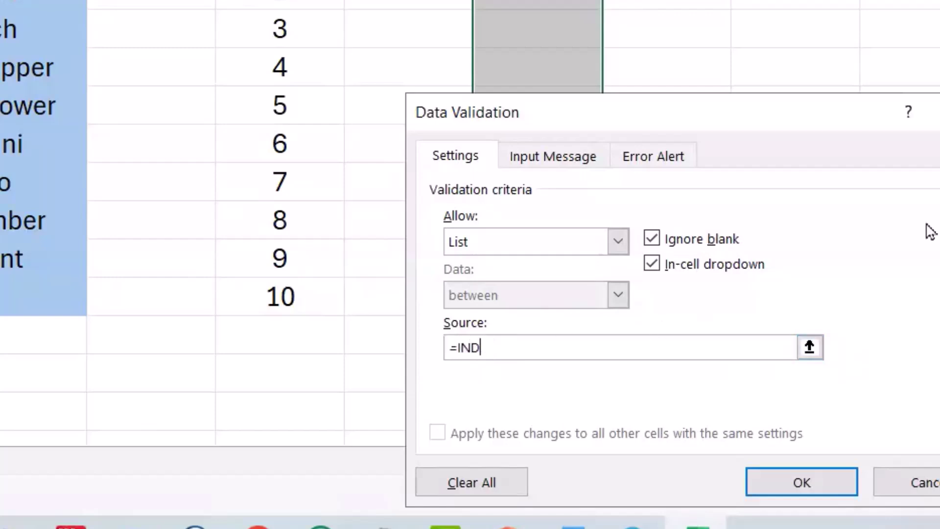
pyautogui.write('IRECT(')
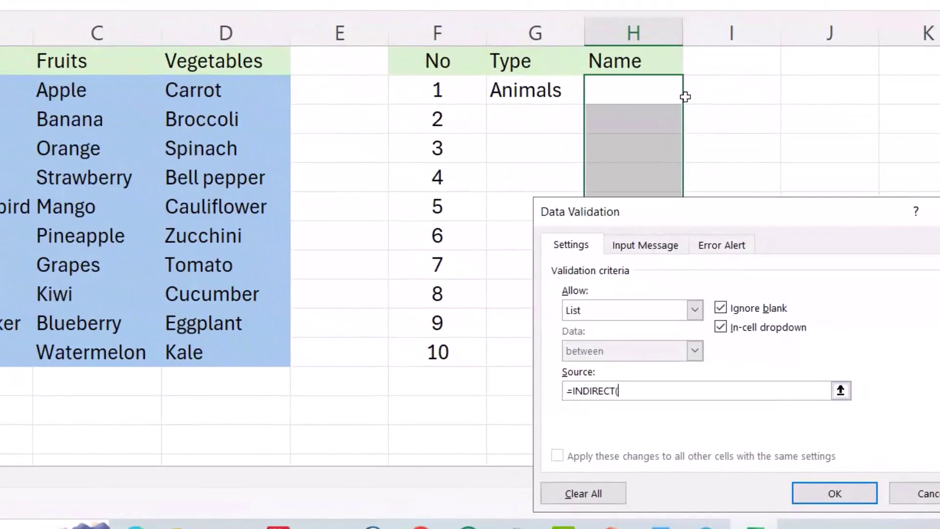
pyautogui.click(538, 93)
pyautogui.click(642, 394)
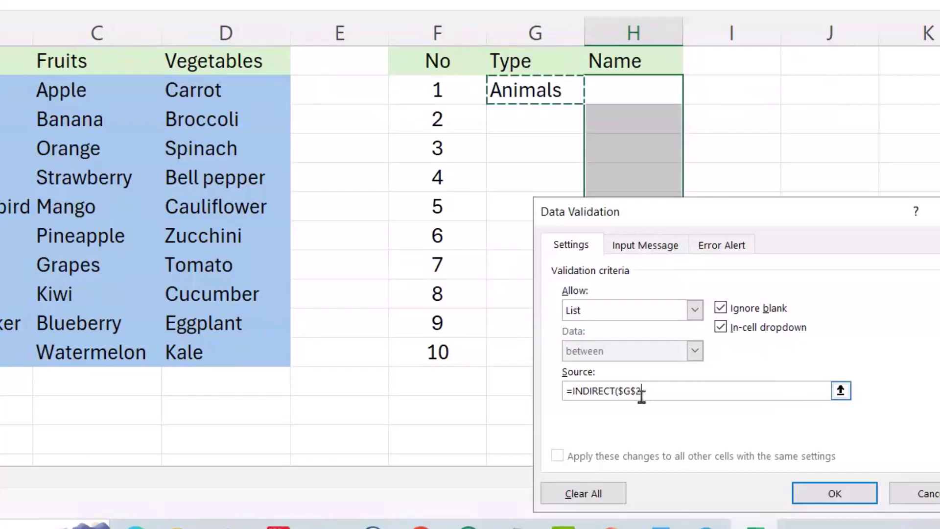
pyautogui.click(632, 391)
pyautogui.press('BackSpace')
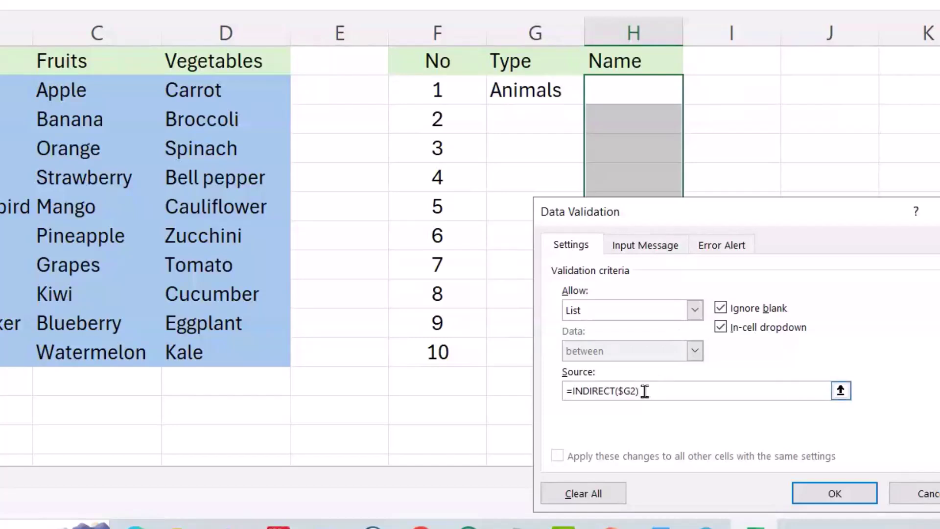
pyautogui.click(834, 494)
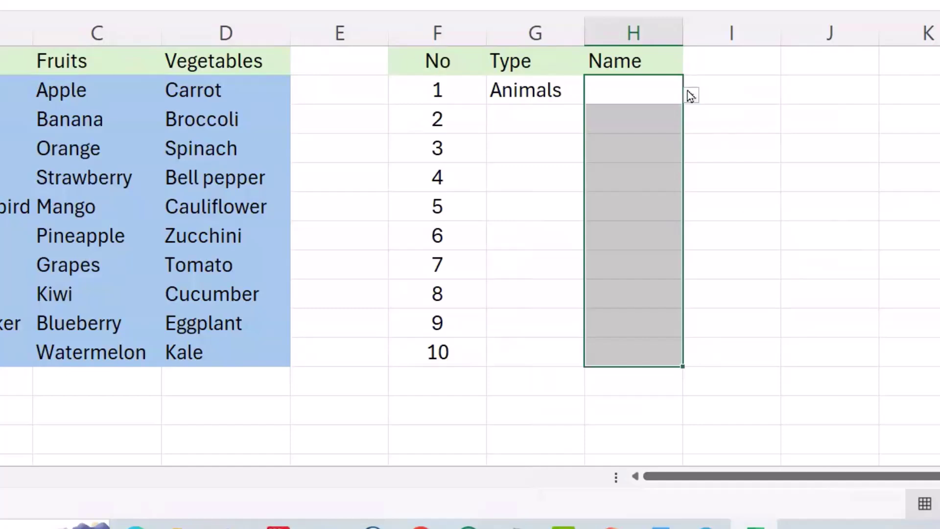
# - Pick Elephant as the Name for entry 1 (Animals)
pyautogui.click(544, 91)
pyautogui.click(626, 86)
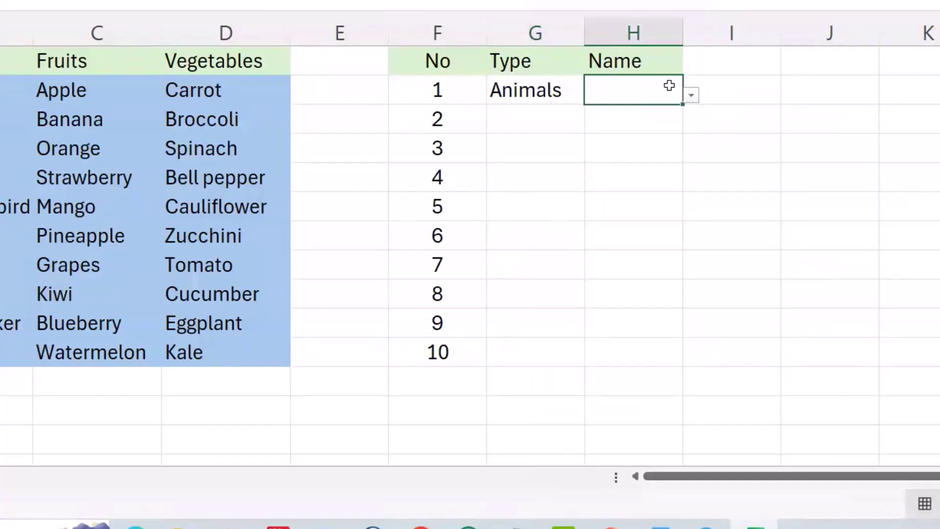
pyautogui.click(690, 95)
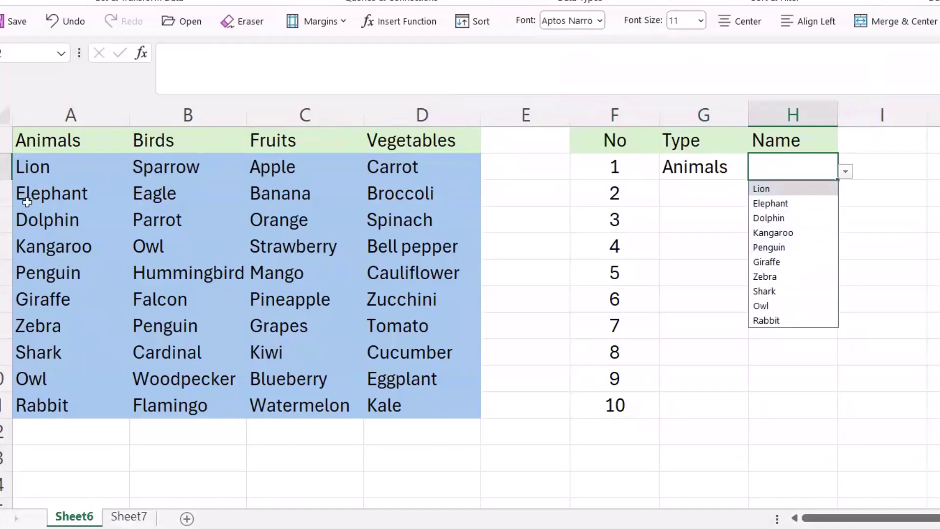
pyautogui.click(764, 204)
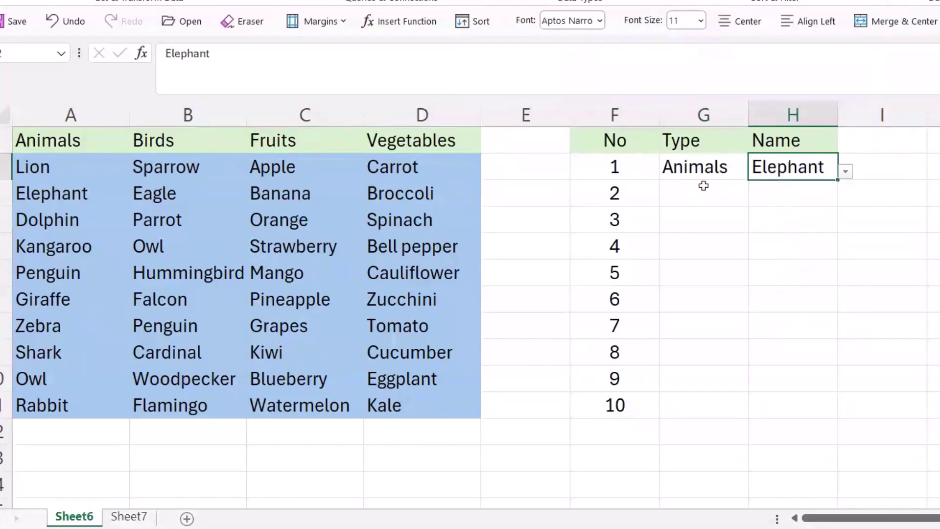
# - Set entry 2 to Birds with Falcon as its Name
pyautogui.click(703, 185)
pyautogui.click(755, 197)
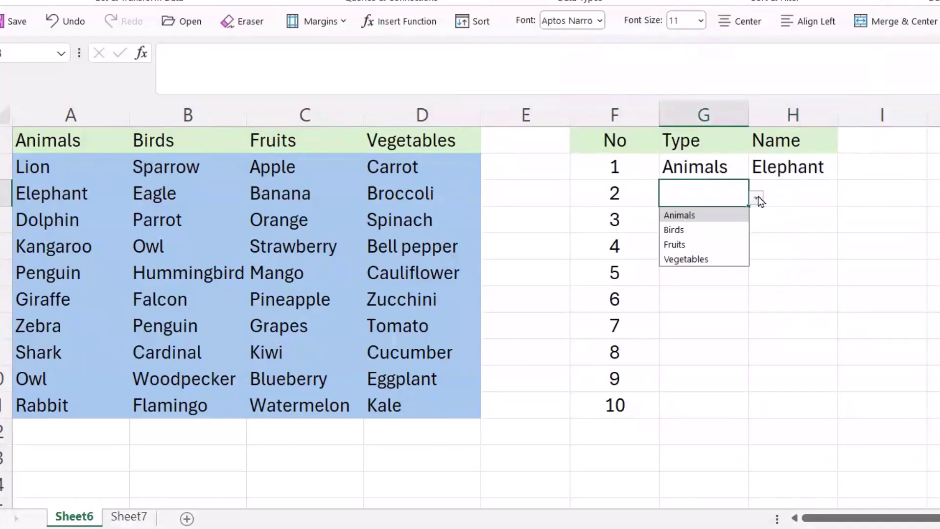
pyautogui.click(678, 230)
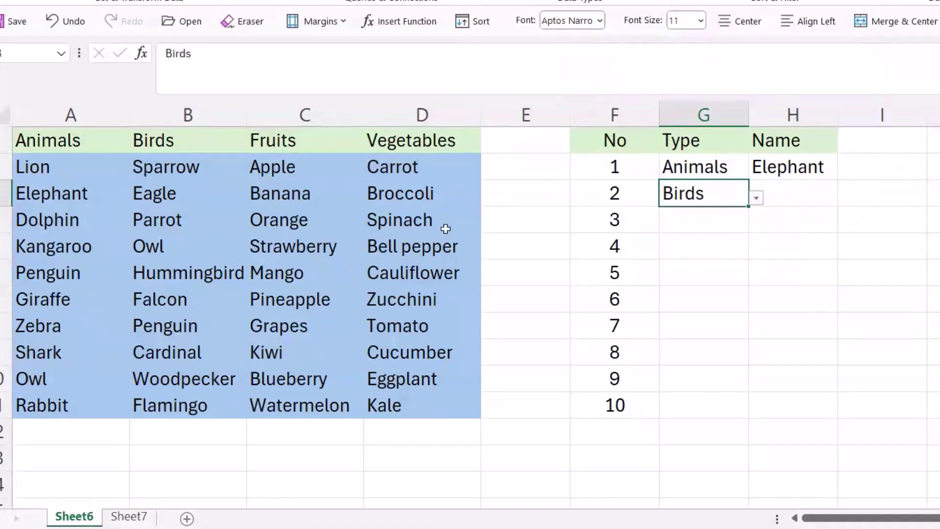
pyautogui.click(813, 191)
pyautogui.click(846, 198)
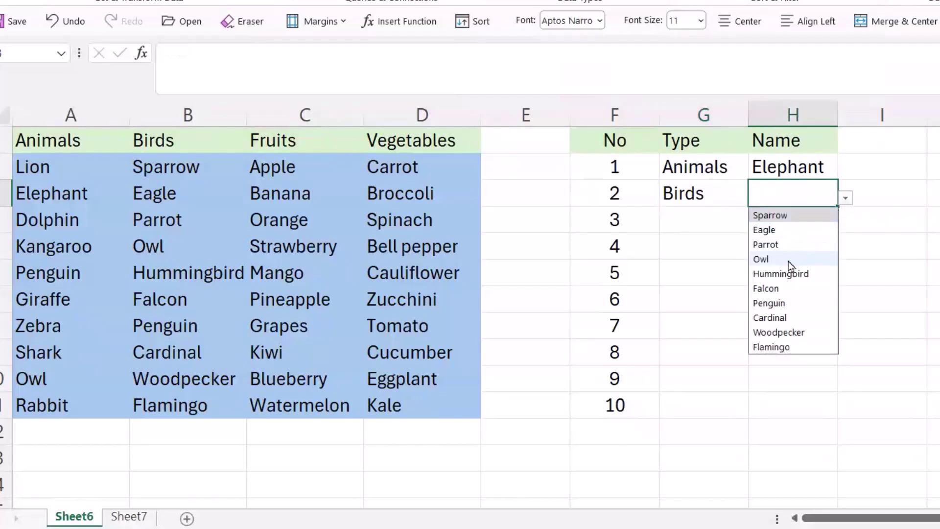
pyautogui.click(780, 288)
# - Set entry 3 to Fruits with Mango as its Name
pyautogui.click(714, 216)
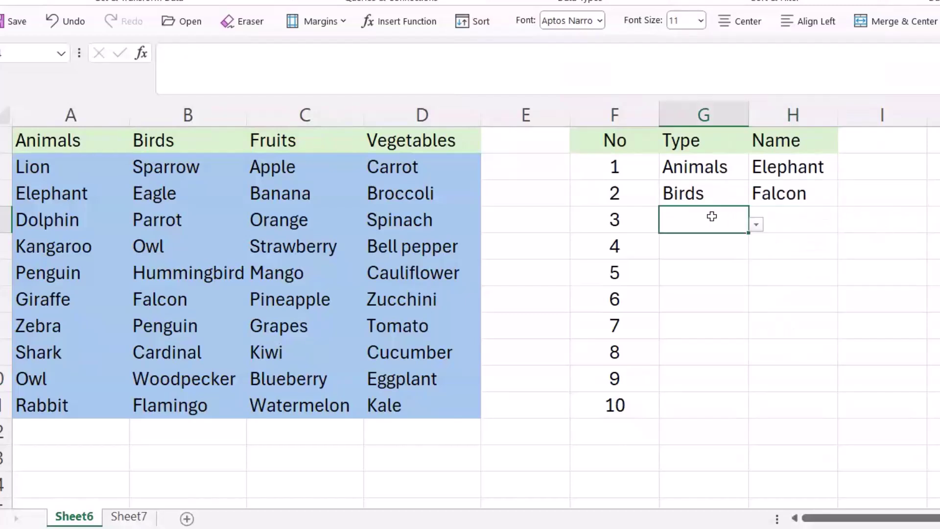
pyautogui.click(756, 226)
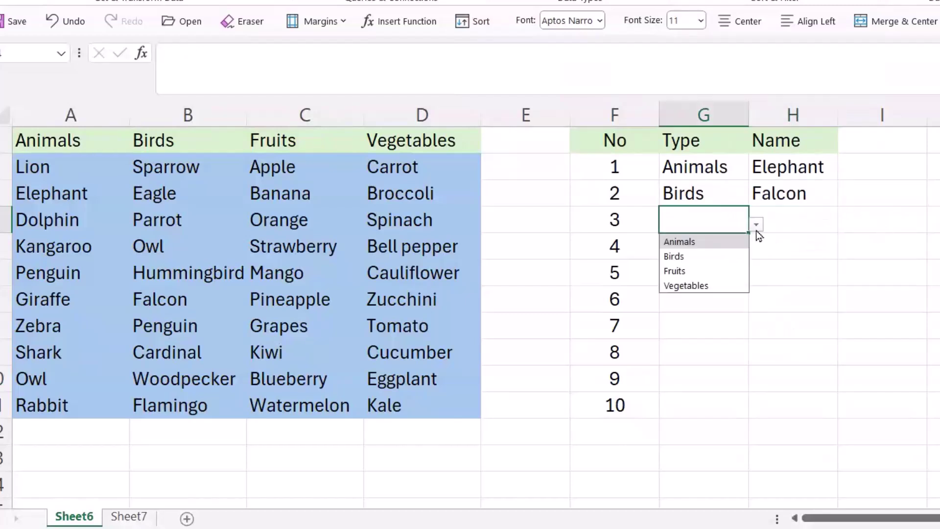
pyautogui.click(686, 271)
pyautogui.click(816, 222)
pyautogui.click(848, 227)
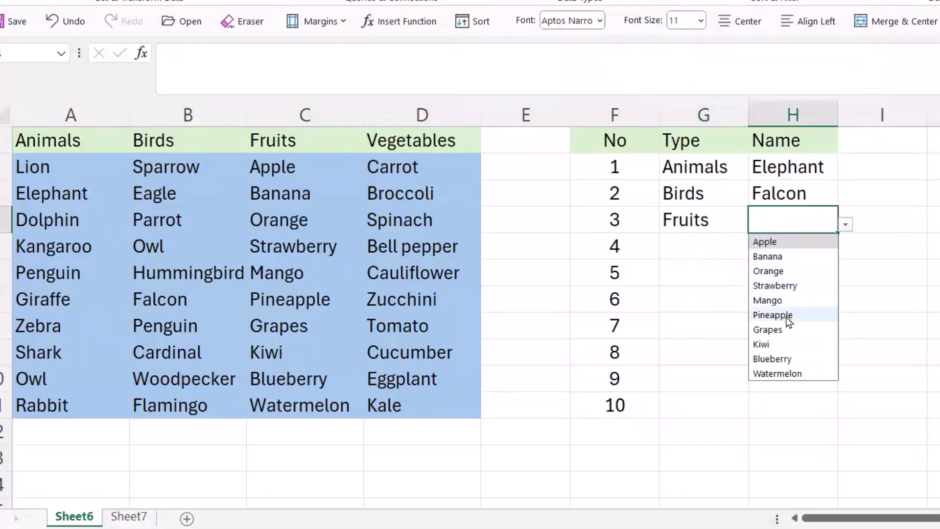
pyautogui.click(777, 300)
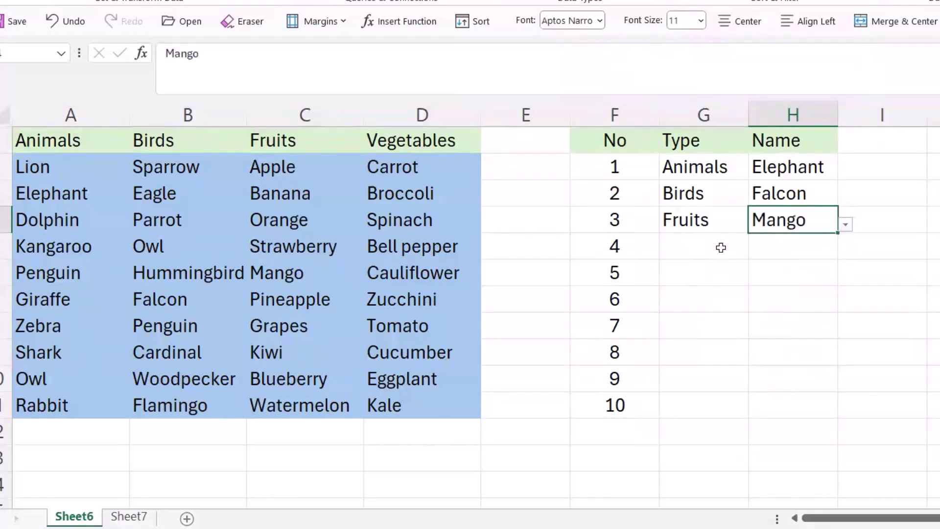
# - Change entry 2's Name to Eagle and set entry 4 to Vegetables / Bell pepper
pyautogui.click(803, 199)
pyautogui.click(845, 198)
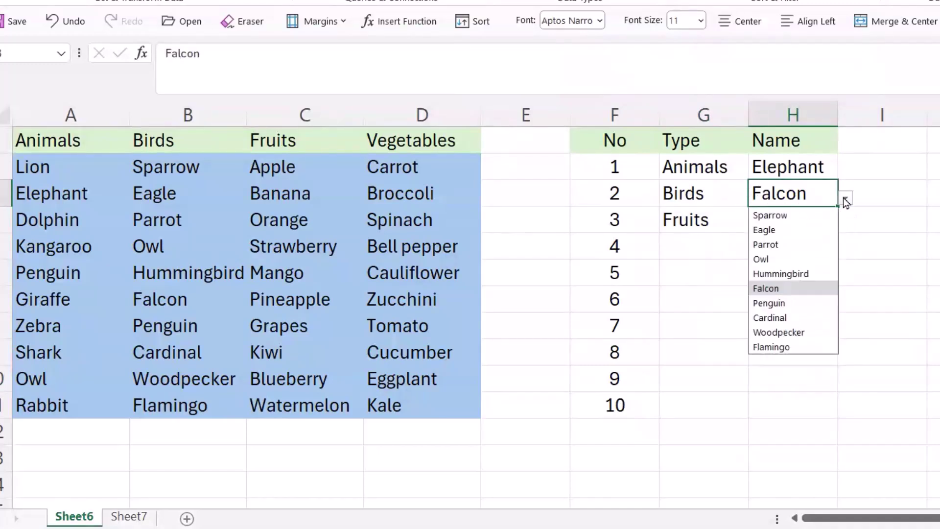
pyautogui.click(770, 228)
pyautogui.click(719, 248)
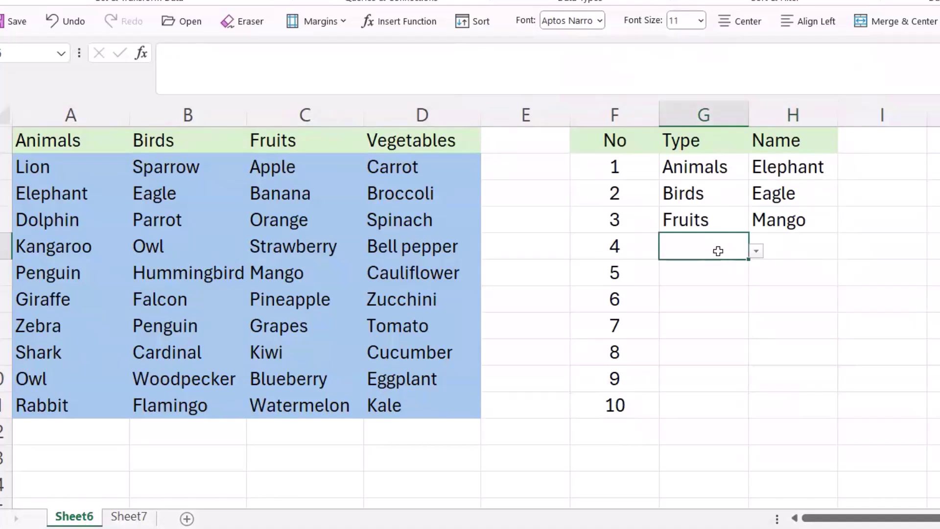
pyautogui.click(756, 252)
pyautogui.click(709, 311)
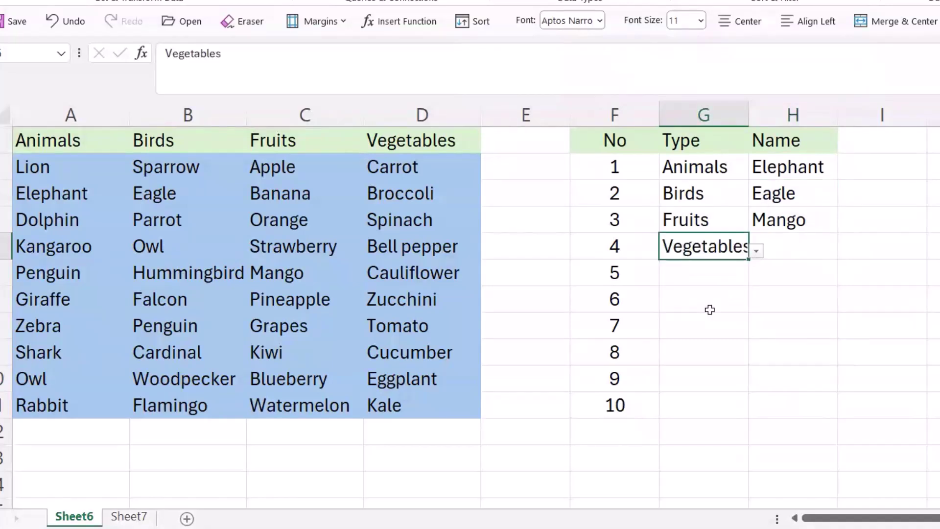
pyautogui.click(799, 254)
pyautogui.click(842, 253)
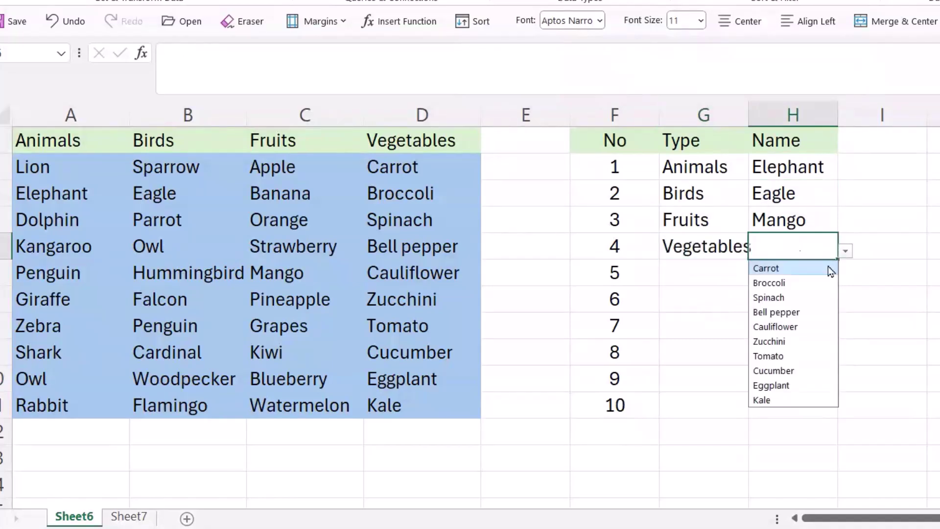
pyautogui.click(793, 312)
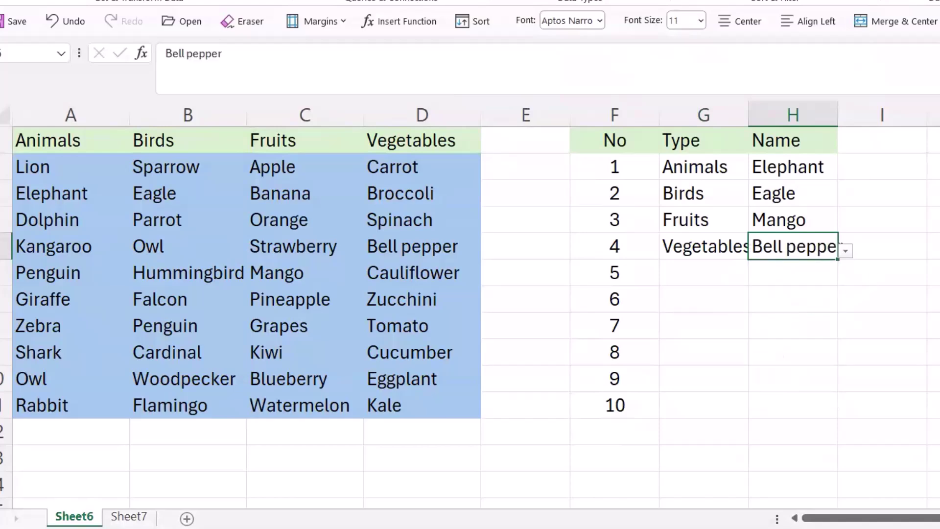